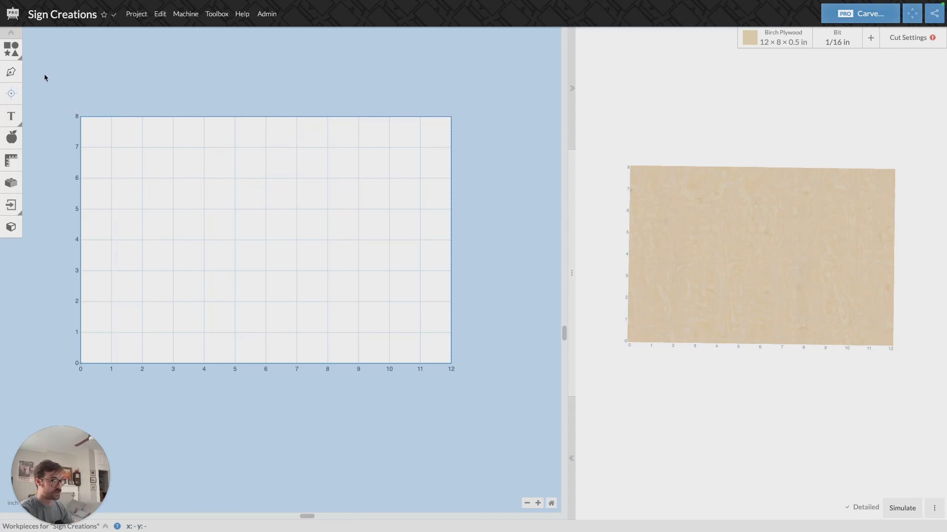
# Step: Add a circle, stretch it into an ellipse about 9.16 in wide and 2.87 in high, and center it on the material
pyautogui.click(10, 51)
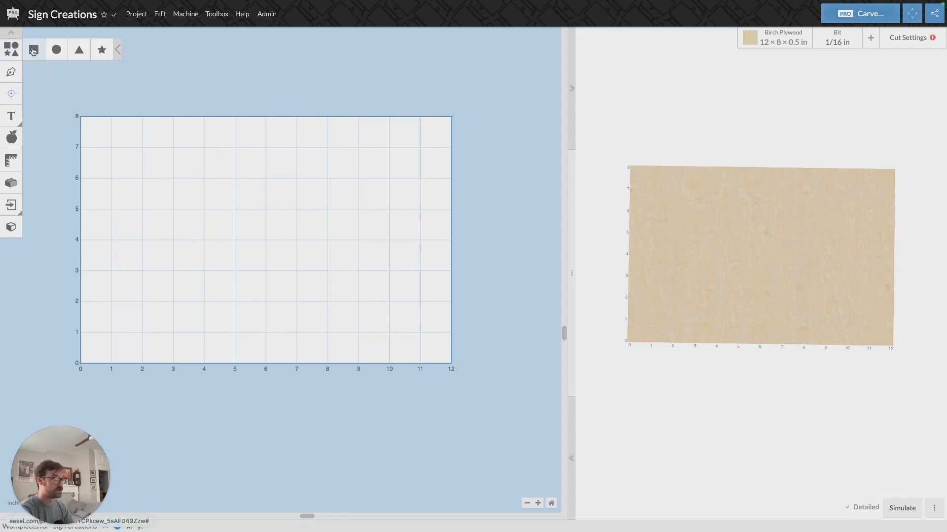
pyautogui.click(57, 49)
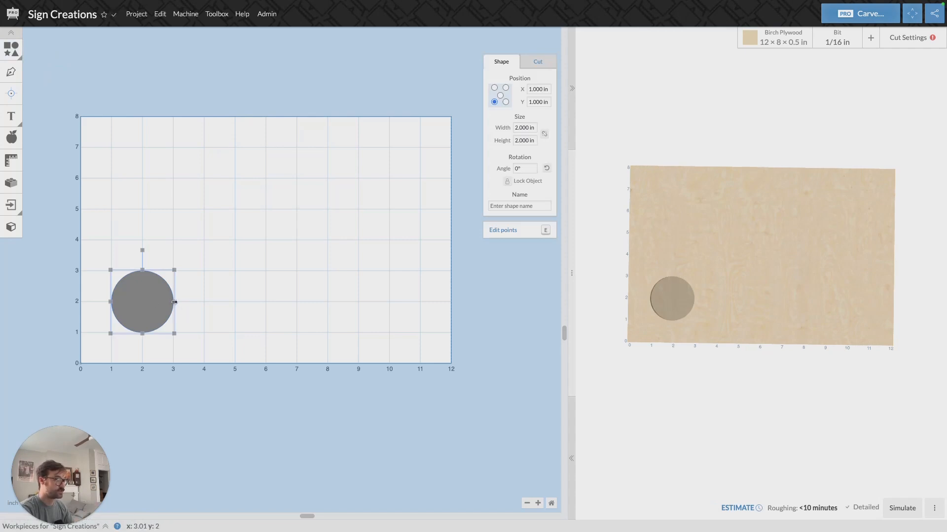
pyautogui.moveTo(174, 301); pyautogui.dragTo(396, 301)
pyautogui.moveTo(254, 270); pyautogui.dragTo(259, 244)
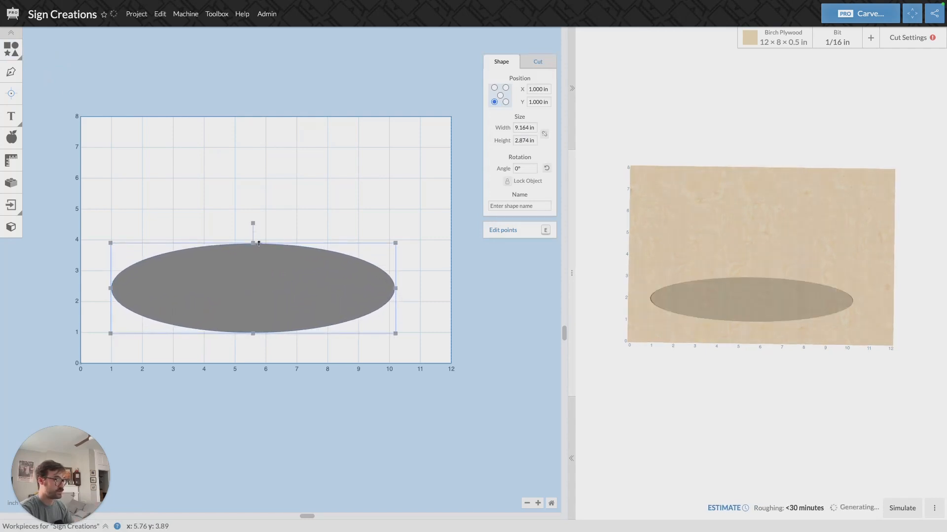
pyautogui.click(159, 13)
pyautogui.click(217, 276)
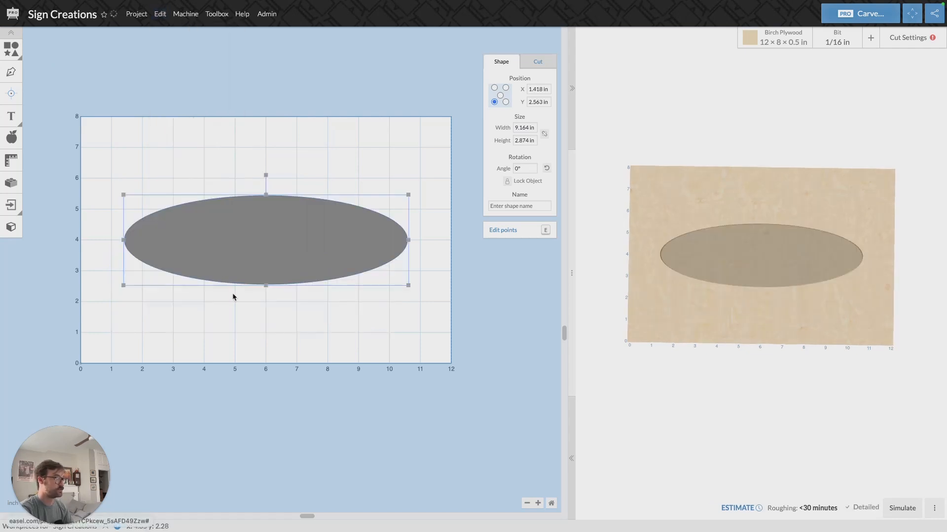
pyautogui.click(317, 359)
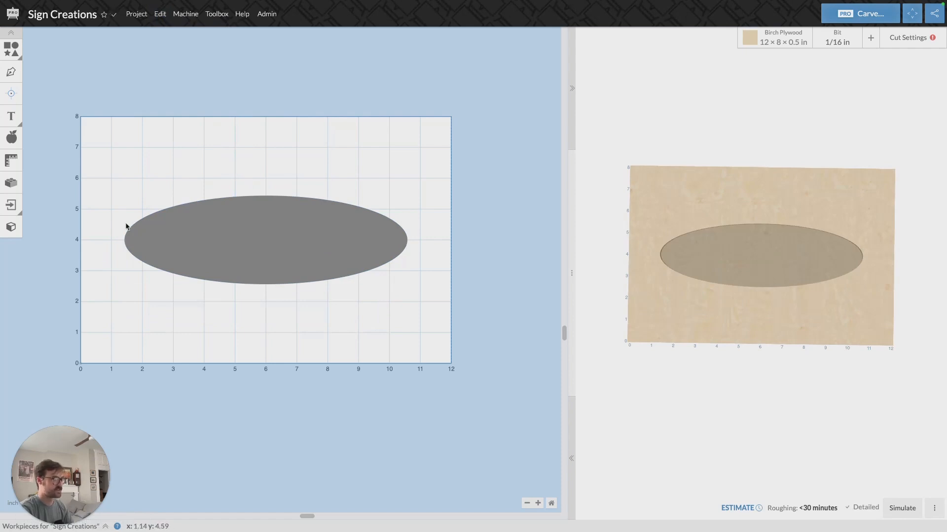
# Step: Add a rectangle about 8.33 in wide and 2 in high over the ellipse, centered on the material
pyautogui.click(10, 49)
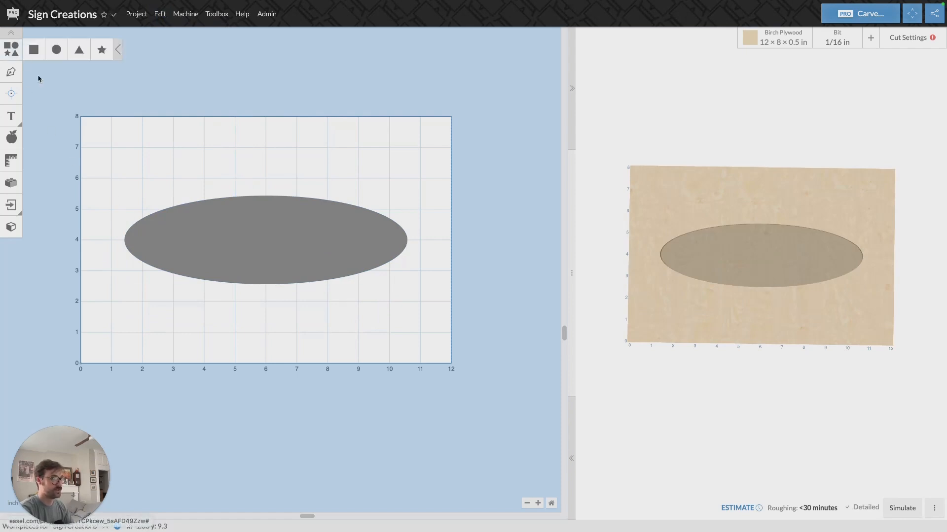
pyautogui.click(33, 49)
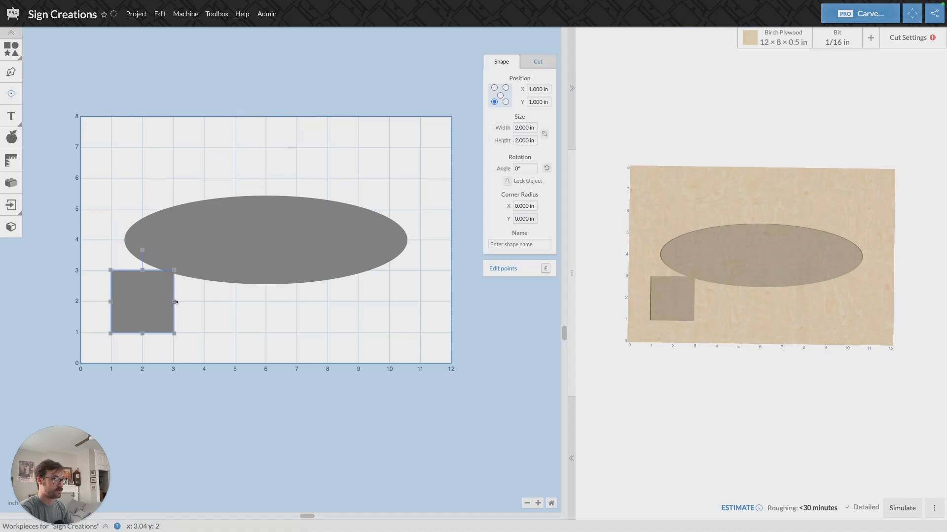
pyautogui.moveTo(175, 302); pyautogui.dragTo(370, 302)
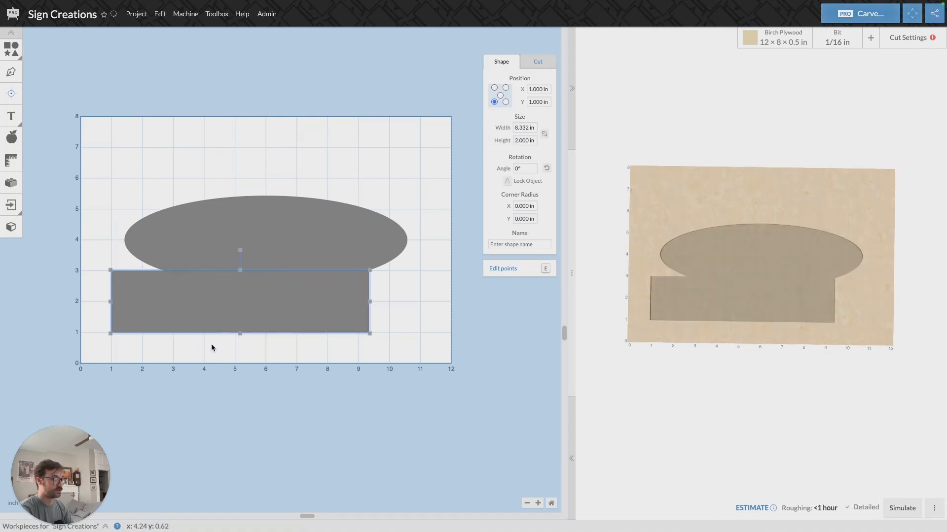
pyautogui.moveTo(221, 307); pyautogui.dragTo(244, 303)
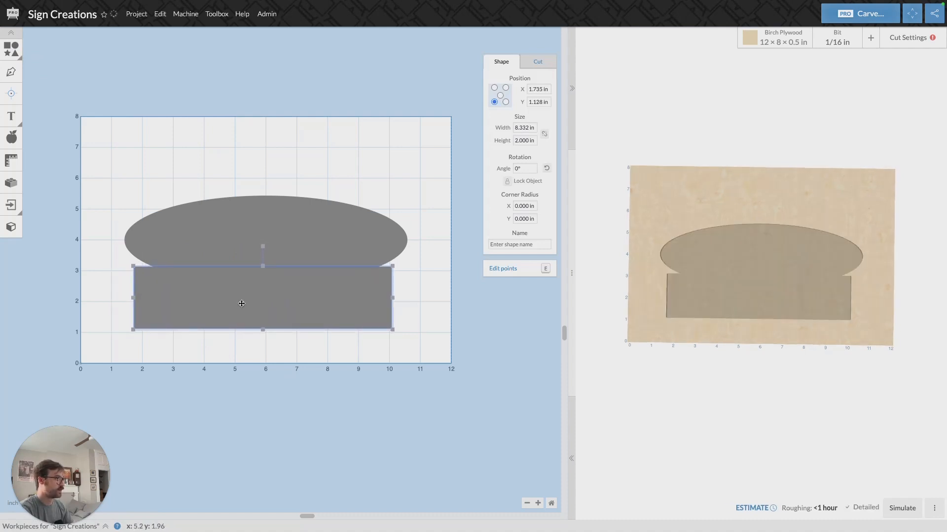
pyautogui.click(159, 14)
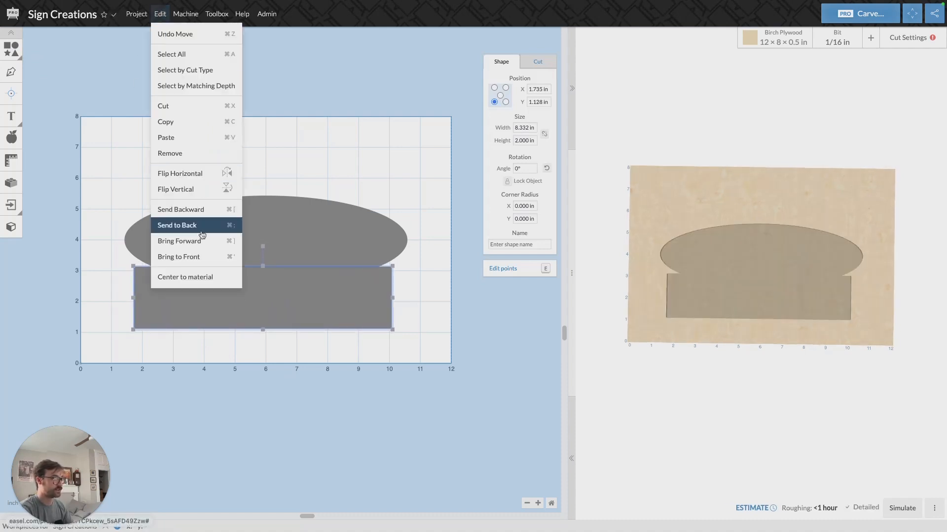
pyautogui.click(195, 278)
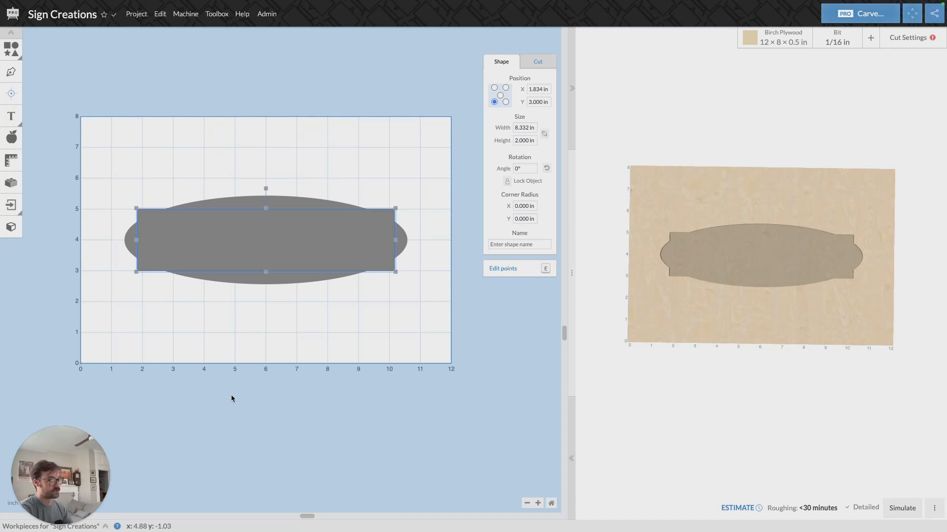
pyautogui.click(188, 164)
# Step: Add another circle, stretch it to about 2.65 in wide and 3.07 in high, and center it on the material
pyautogui.click(11, 49)
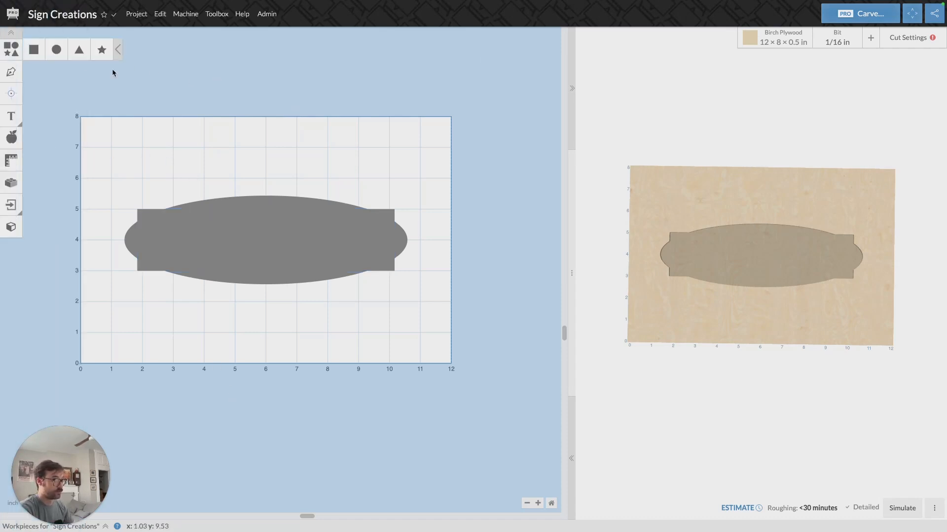
pyautogui.click(58, 48)
pyautogui.moveTo(143, 270); pyautogui.dragTo(147, 239)
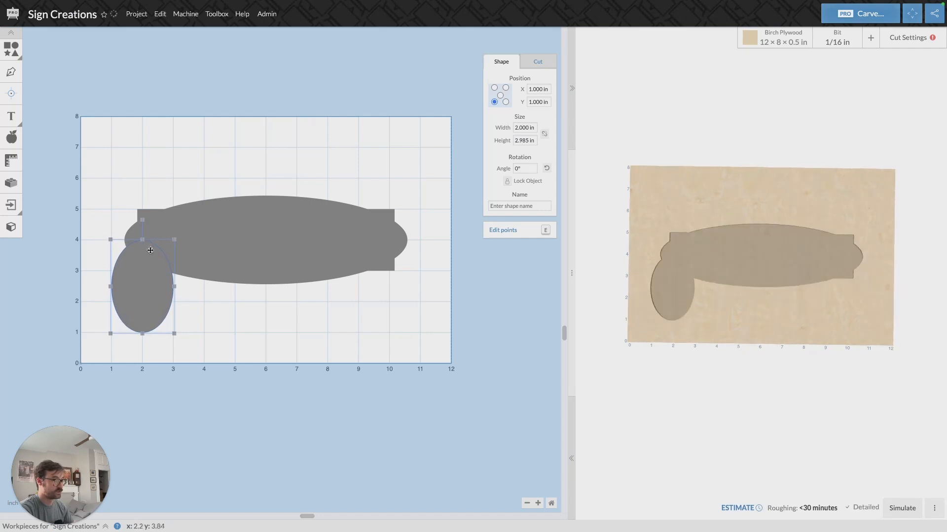
pyautogui.moveTo(174, 287); pyautogui.dragTo(194, 286)
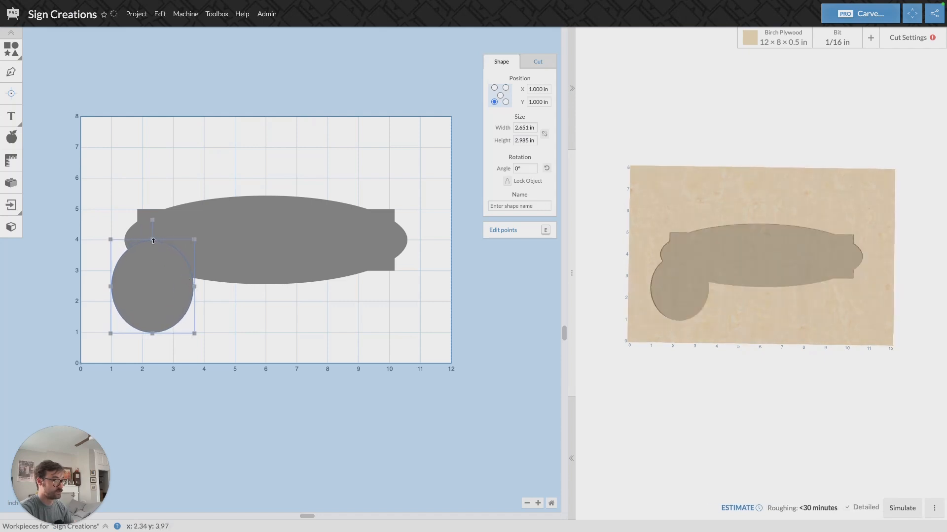
pyautogui.moveTo(154, 241); pyautogui.dragTo(154, 238)
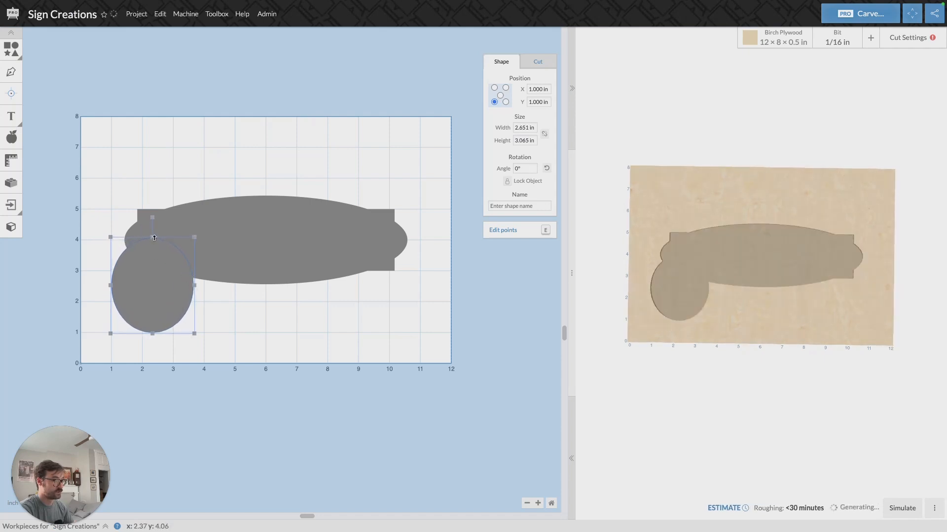
pyautogui.click(160, 15)
pyautogui.click(187, 277)
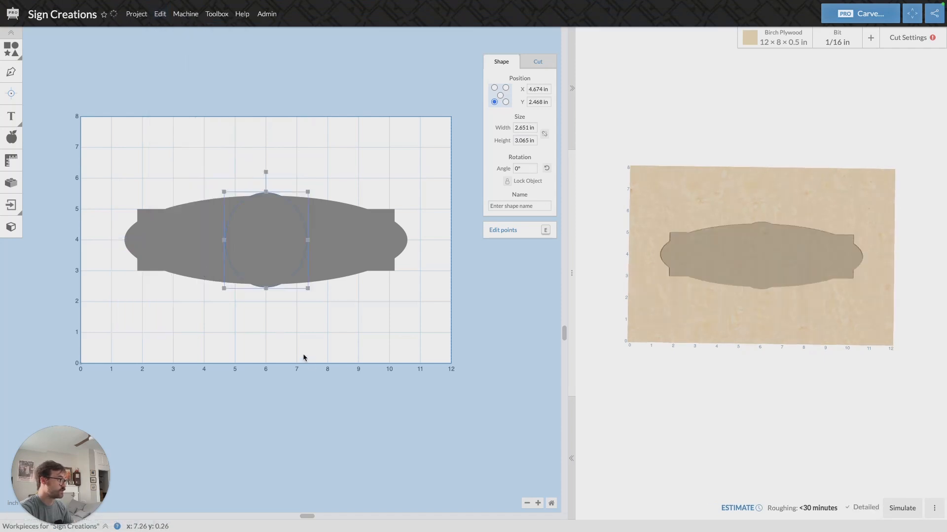
# Step: Enlarge the middle ellipse to about 3.08 in wide and 3.38 in high, keeping it centered on the material
pyautogui.moveTo(265, 289); pyautogui.dragTo(265, 298)
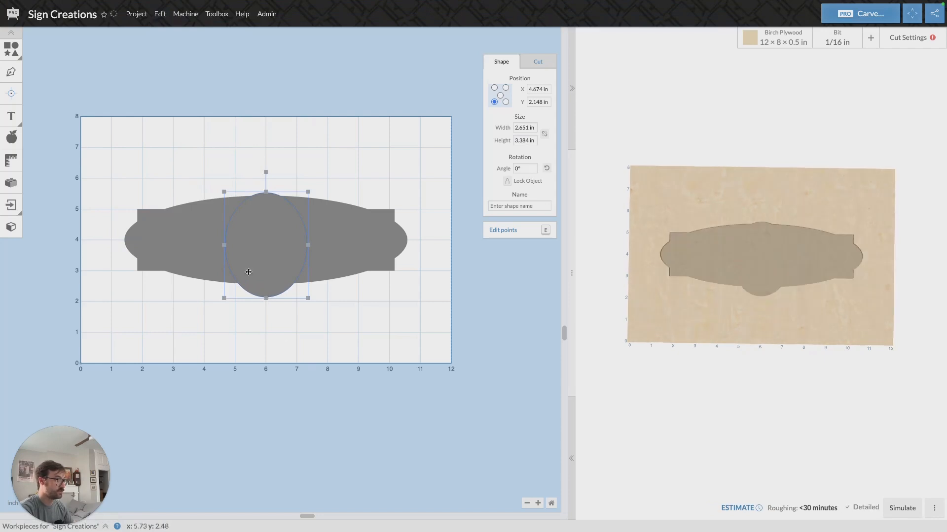
pyautogui.click(160, 14)
pyautogui.click(230, 277)
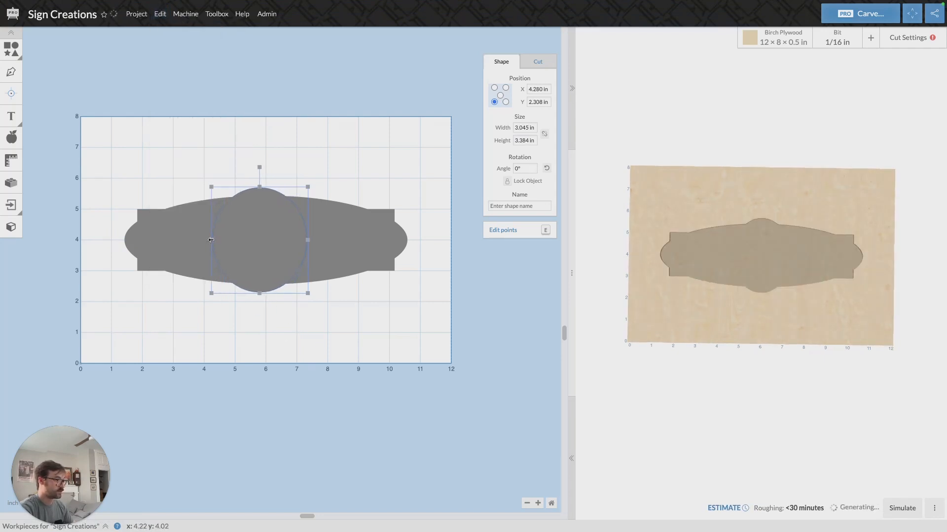
pyautogui.moveTo(224, 240); pyautogui.dragTo(211, 240)
pyautogui.click(159, 14)
pyautogui.click(217, 277)
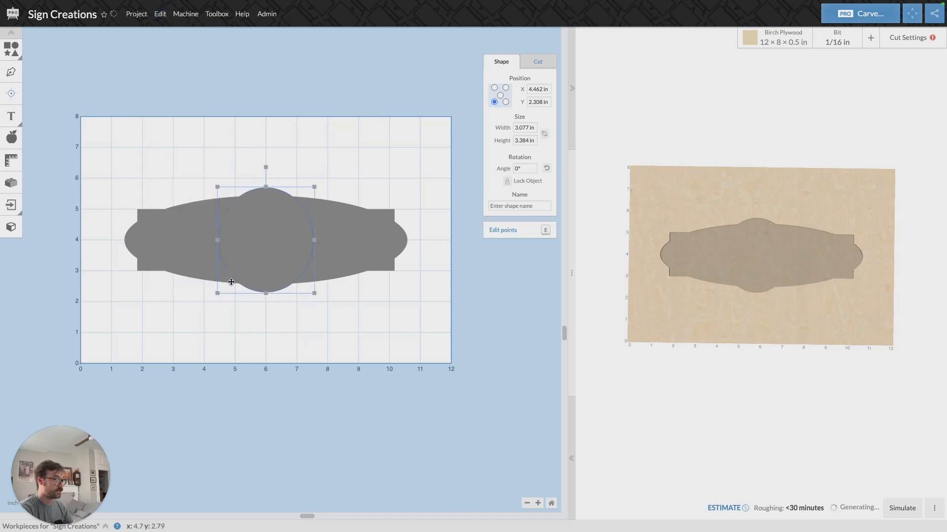
pyautogui.click(307, 326)
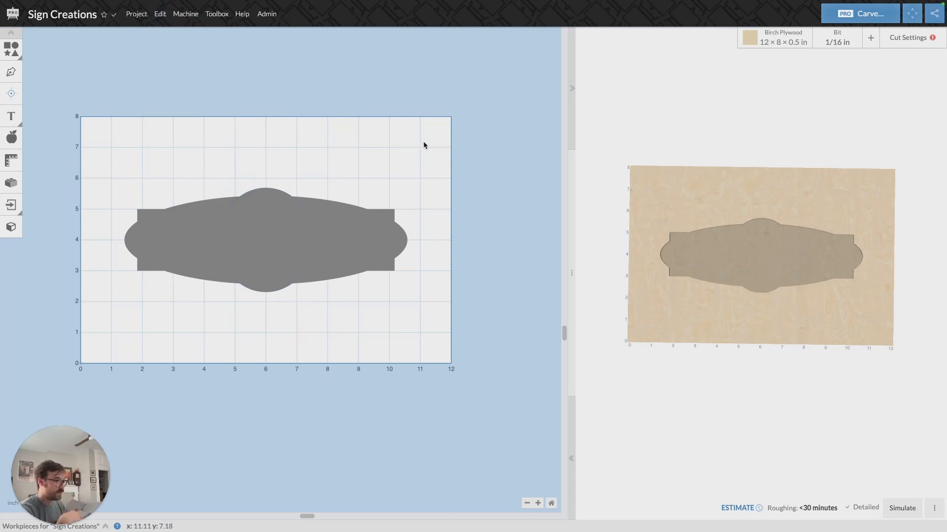
# Step: Select the wide ellipse, the rectangle and the middle ellipse in turn to examine how the separate shapes overlap
pyautogui.click(358, 242)
pyautogui.keyDown('shift'); pyautogui.click(326, 280); pyautogui.keyUp('shift')
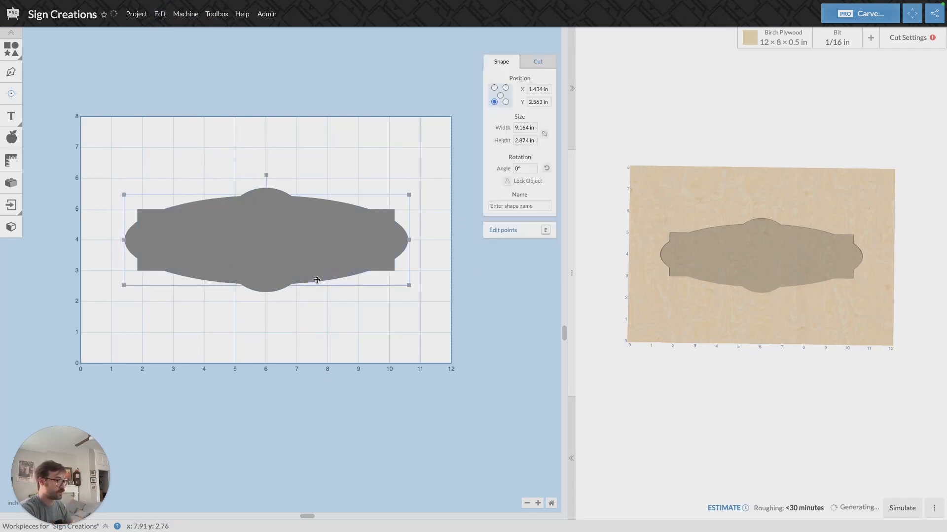
pyautogui.click(326, 336)
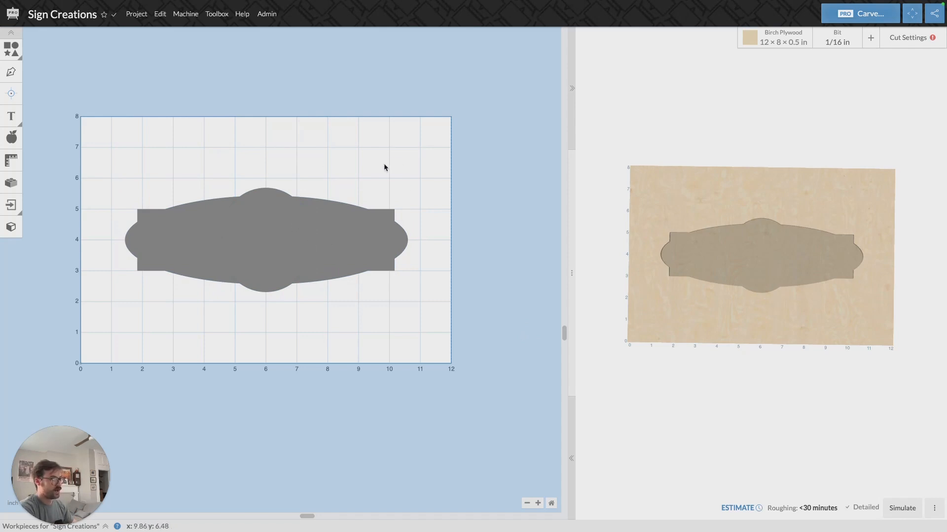
pyautogui.click(162, 246)
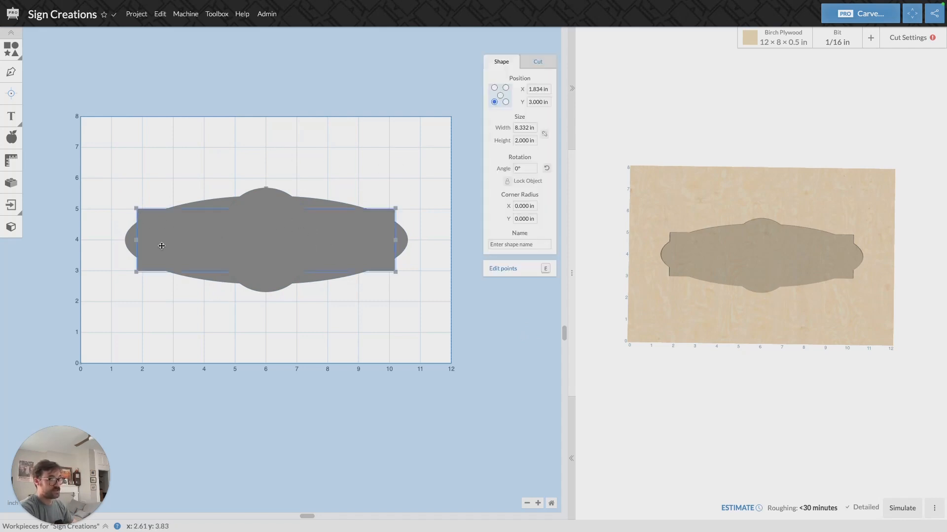
pyautogui.click(132, 249)
pyautogui.click(280, 284)
pyautogui.click(318, 346)
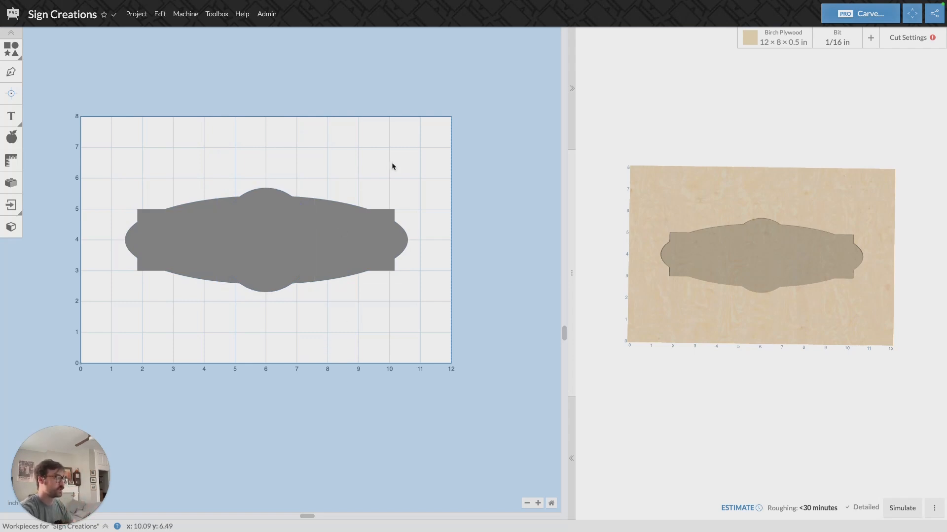
# Step: Combine the two ellipses and the rectangle into a single sign shape
pyautogui.moveTo(404, 173); pyautogui.dragTo(106, 329)
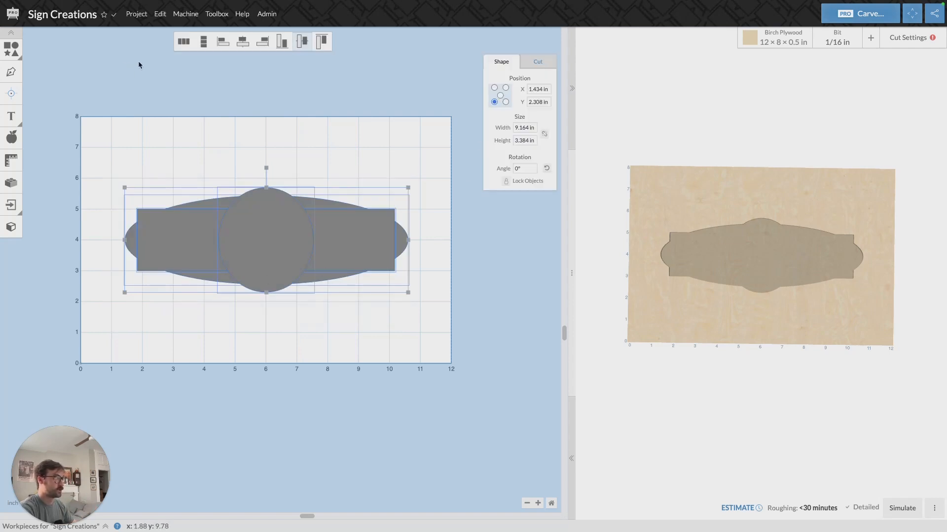
pyautogui.click(160, 14)
pyautogui.click(185, 293)
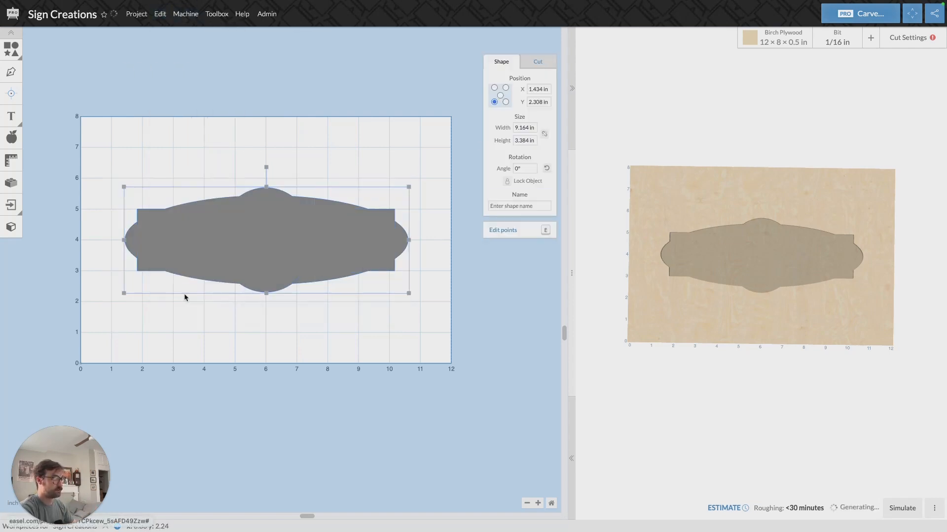
pyautogui.click(262, 341)
pyautogui.moveTo(275, 251); pyautogui.dragTo(275, 251)
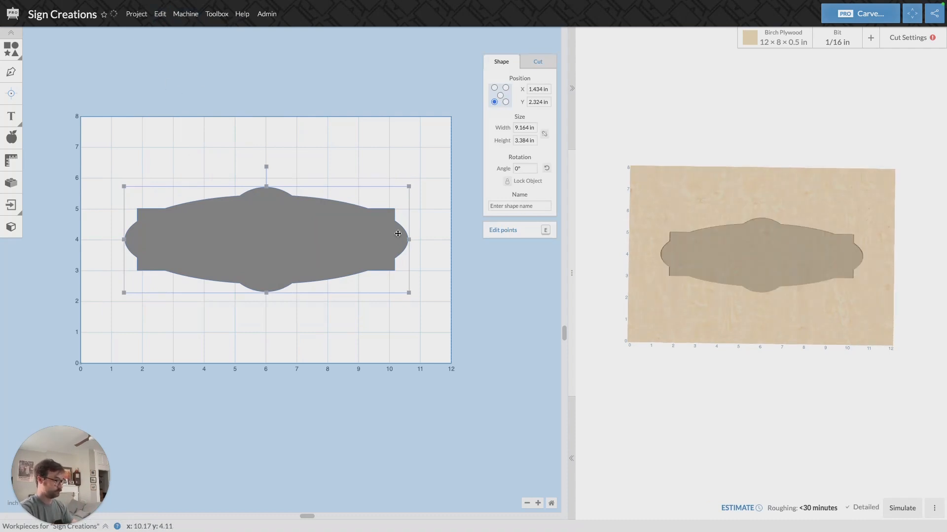
# Step: Set the combined sign shape's cut path to cut outside the shape path
pyautogui.click(537, 62)
pyautogui.click(519, 221)
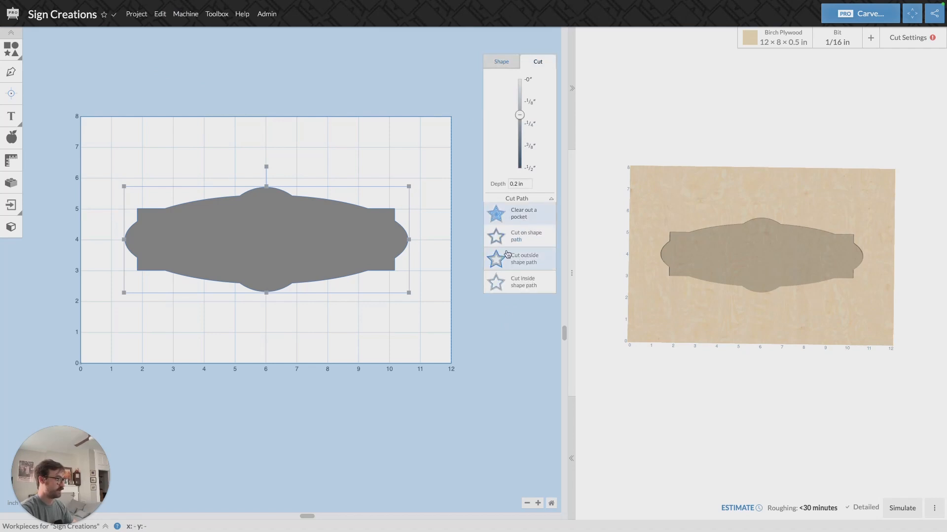
pyautogui.click(507, 255)
# Step: Delete the combined sign outline from the workpiece
pyautogui.click(418, 364)
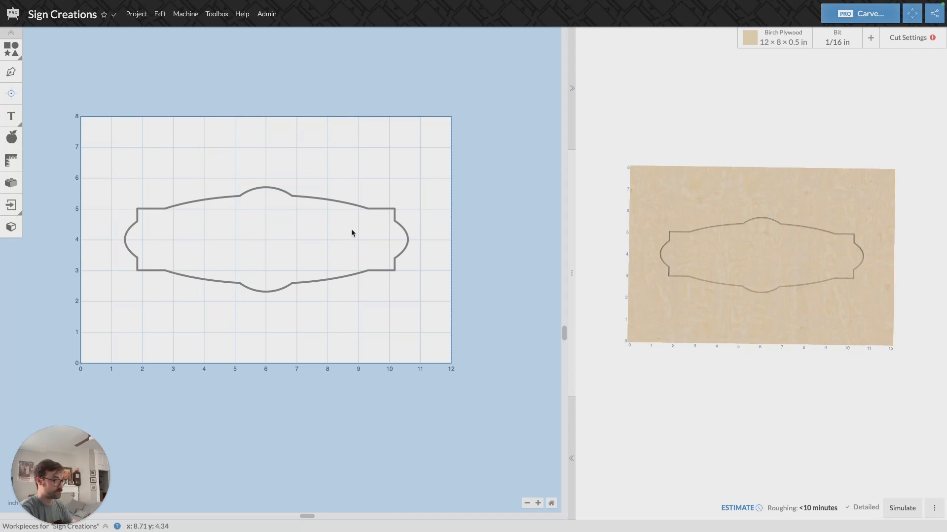
pyautogui.moveTo(421, 153); pyautogui.dragTo(90, 339)
pyautogui.press('Delete')
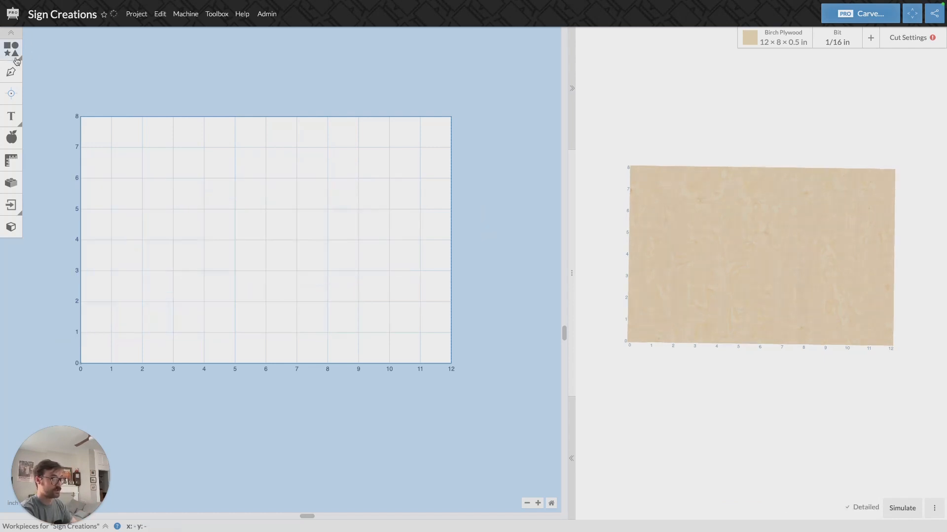
# Step: Add a square about 5.24 in on each side and center it on the material
pyautogui.click(11, 50)
pyautogui.click(30, 51)
pyautogui.moveTo(141, 294); pyautogui.dragTo(172, 171)
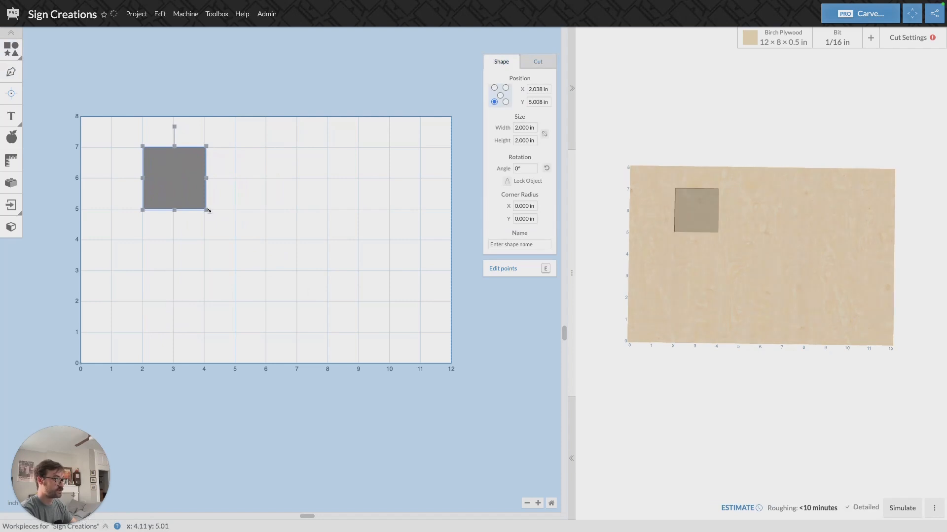
pyautogui.moveTo(208, 211); pyautogui.dragTo(331, 294)
pyautogui.moveTo(226, 249); pyautogui.dragTo(263, 252)
pyautogui.click(159, 14)
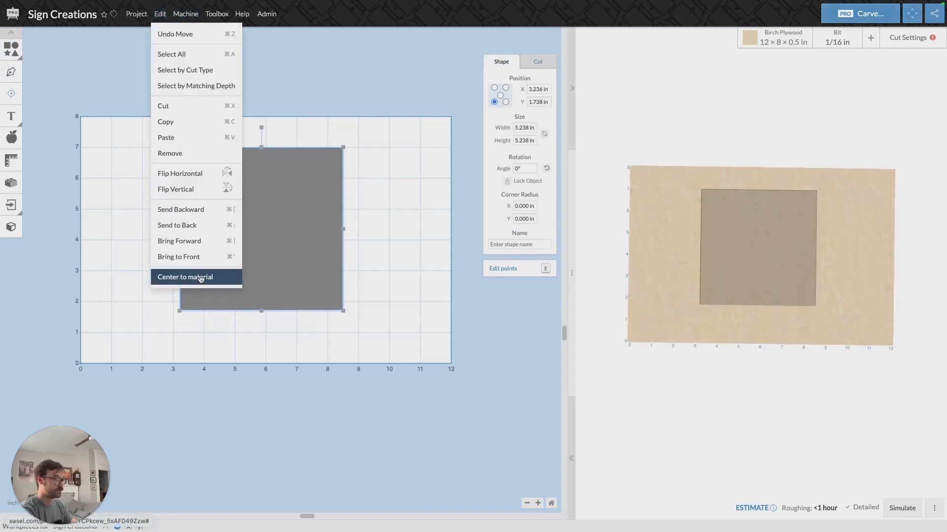
pyautogui.click(201, 277)
pyautogui.click(135, 284)
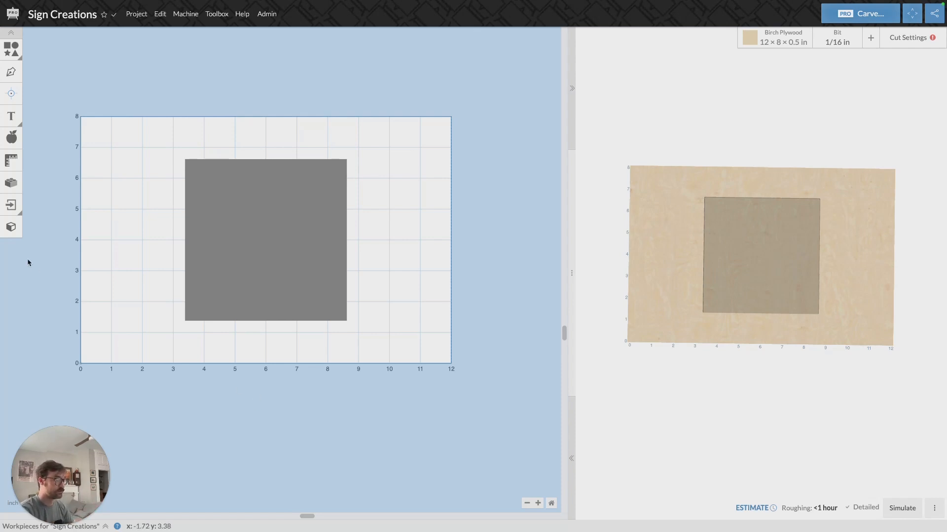
# Step: Add a small rectangle about 0.485 in wide and 0.129 in high with a cut depth of 0 in
pyautogui.click(14, 49)
pyautogui.click(31, 52)
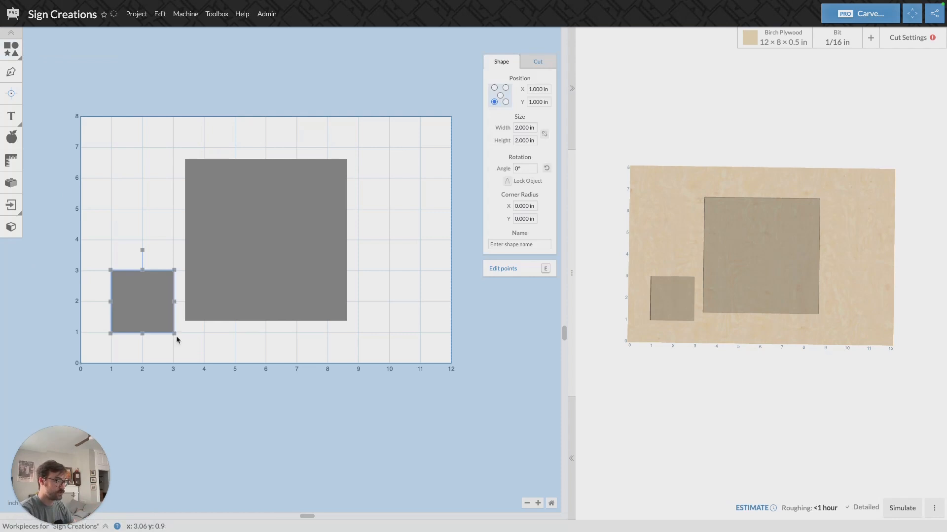
pyautogui.click(538, 503)
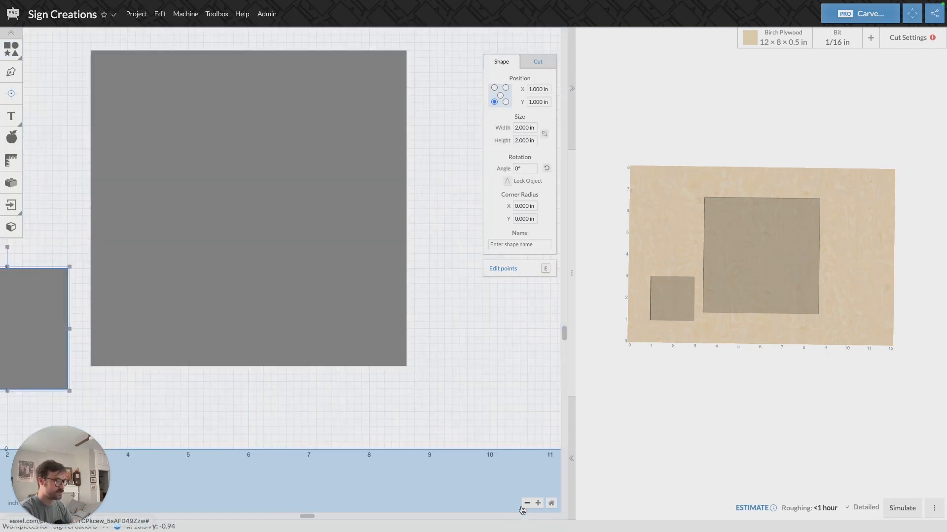
pyautogui.moveTo(309, 516); pyautogui.dragTo(161, 486)
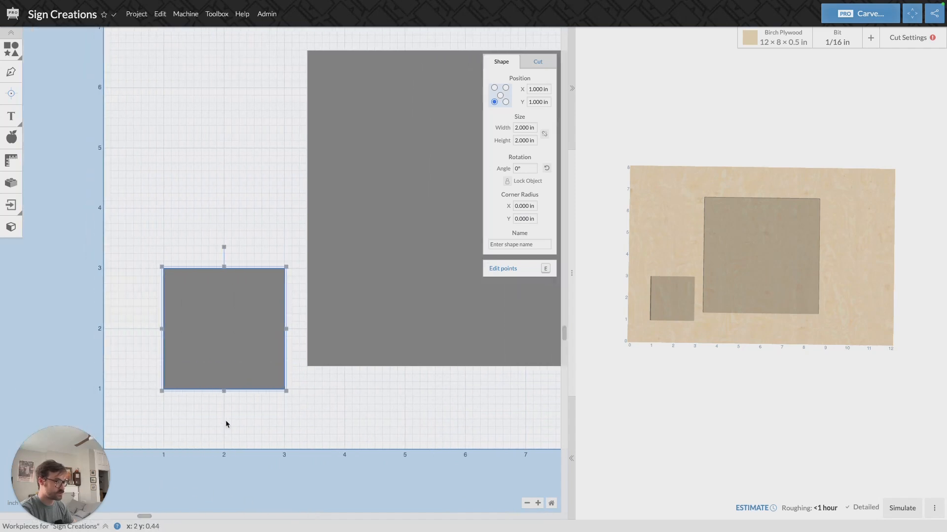
pyautogui.moveTo(224, 392); pyautogui.dragTo(226, 287)
pyautogui.moveTo(287, 276); pyautogui.dragTo(266, 365)
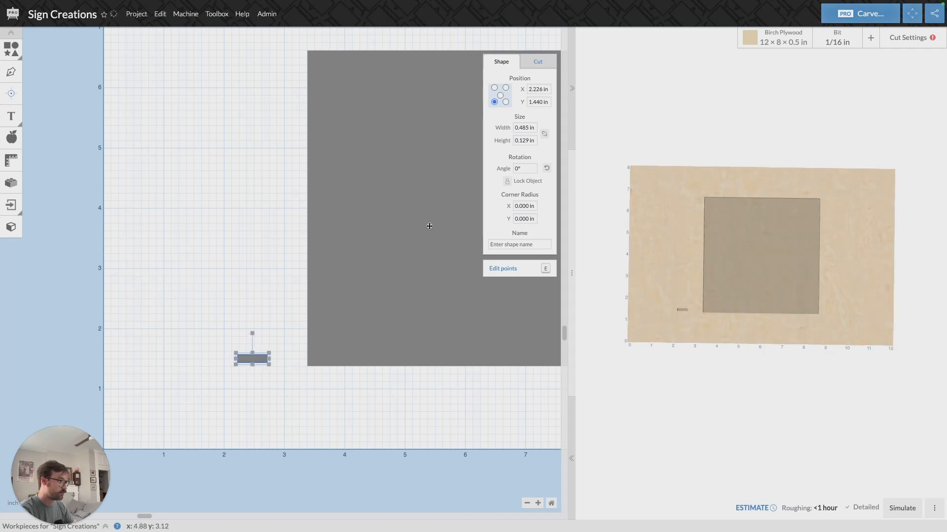
pyautogui.click(537, 62)
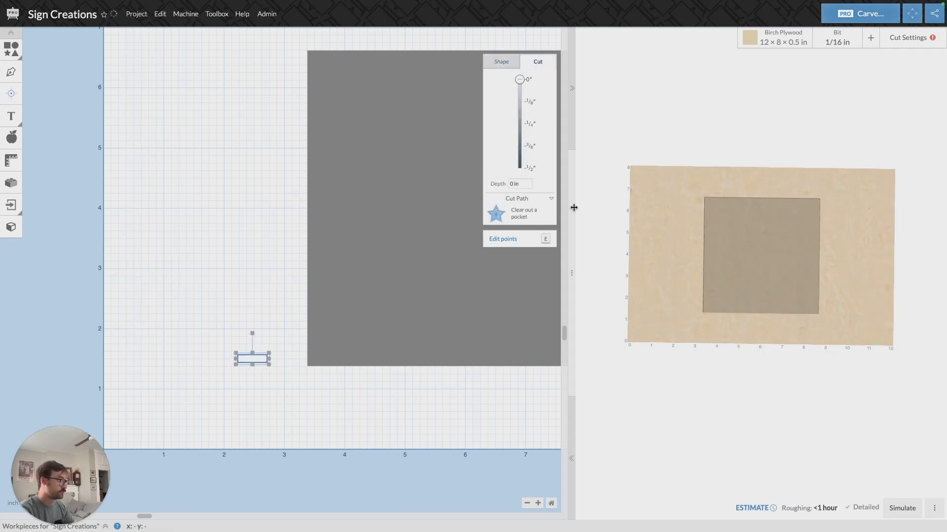
# Step: Move the small zero-depth rectangle onto the lower-left corner of the large square
pyautogui.moveTo(255, 357); pyautogui.dragTo(327, 361)
pyautogui.click(538, 503)
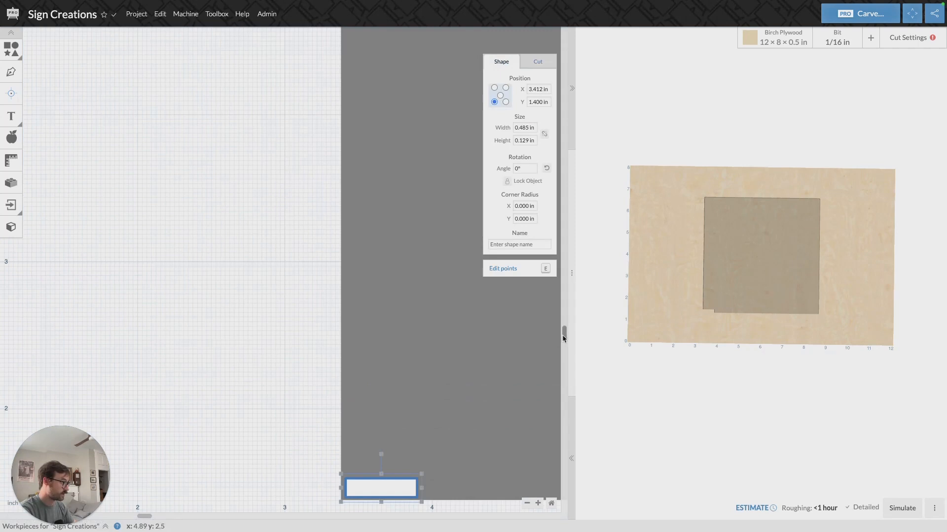
pyautogui.moveTo(564, 339); pyautogui.dragTo(564, 399)
pyautogui.moveTo(375, 322)
pyautogui.mouseDown()
pyautogui.moveTo(338, 308)
pyautogui.moveTo(392, 309)
pyautogui.moveTo(375, 322)
pyautogui.mouseUp()
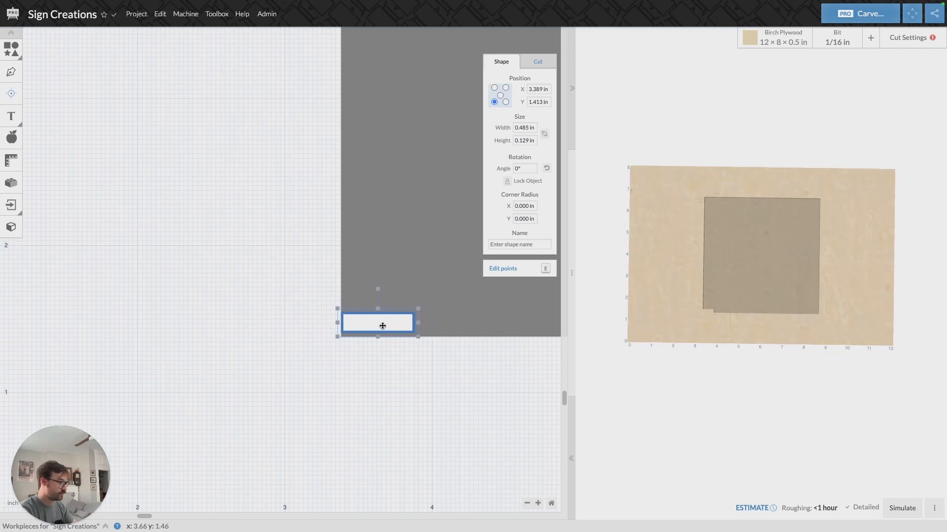
# Step: Nudge the small rectangle flush with the large square's lower-left corner, at X 3.381 in and Y 1.375 in
pyautogui.click(538, 503)
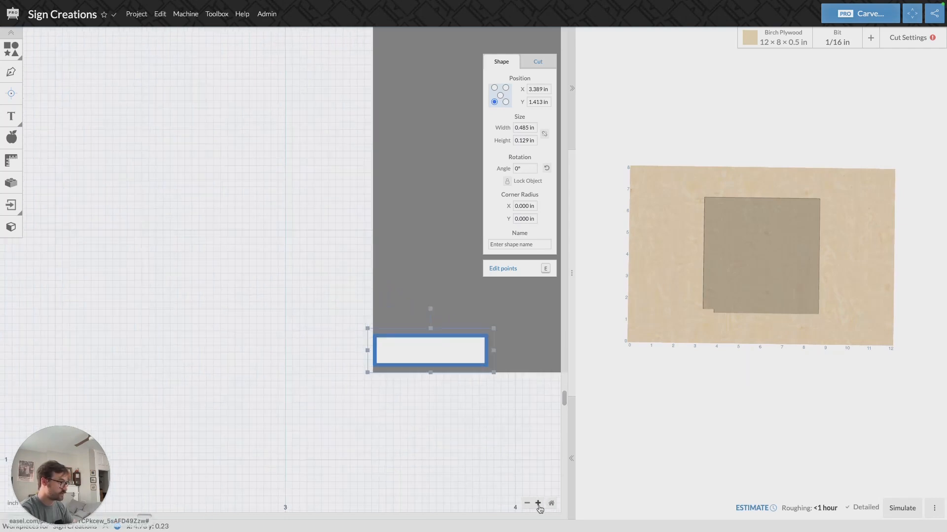
pyautogui.moveTo(146, 517); pyautogui.dragTo(182, 517)
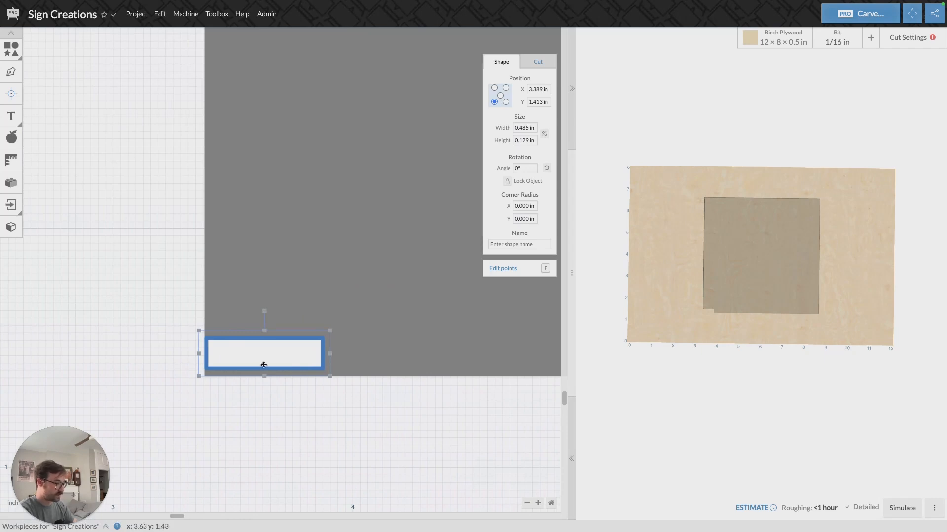
pyautogui.press('Down')
pyautogui.press('Down')
pyautogui.press('Down')
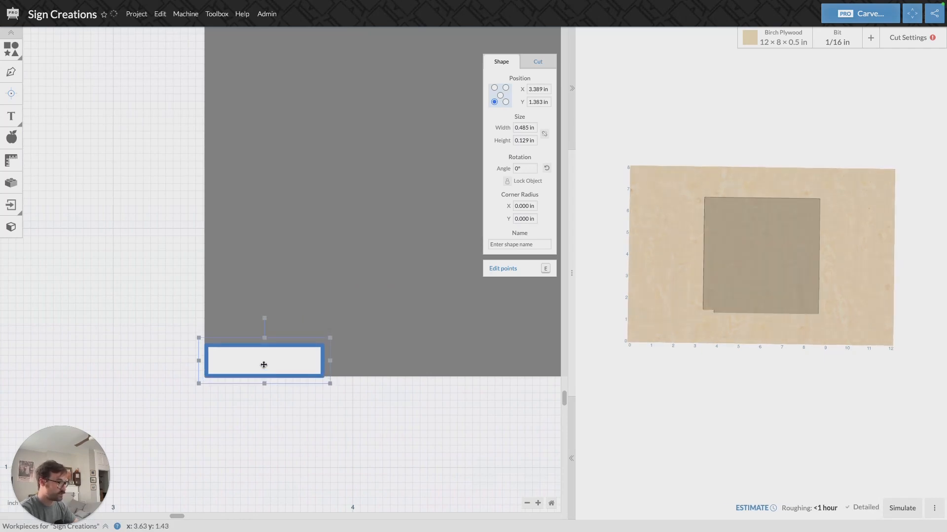
pyautogui.click(276, 442)
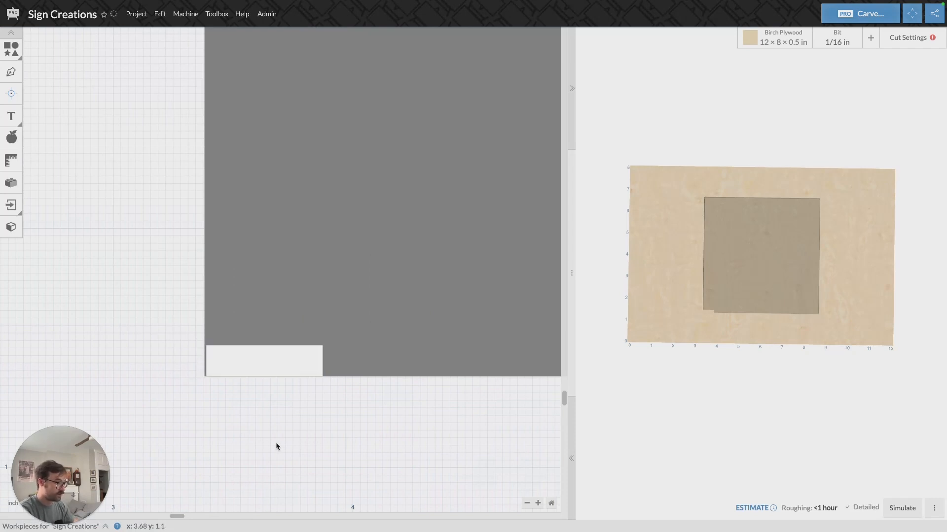
pyautogui.click(250, 356)
pyautogui.press('Left')
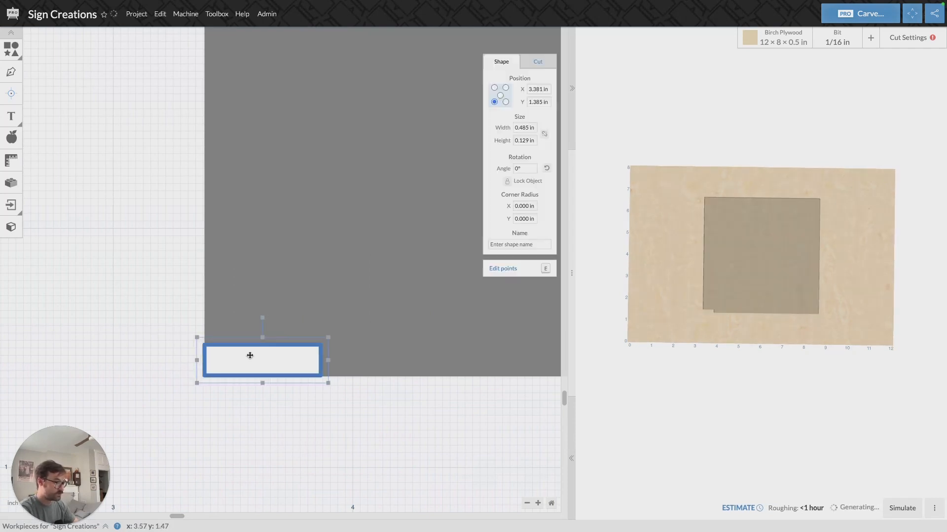
pyautogui.click(225, 449)
pyautogui.click(255, 361)
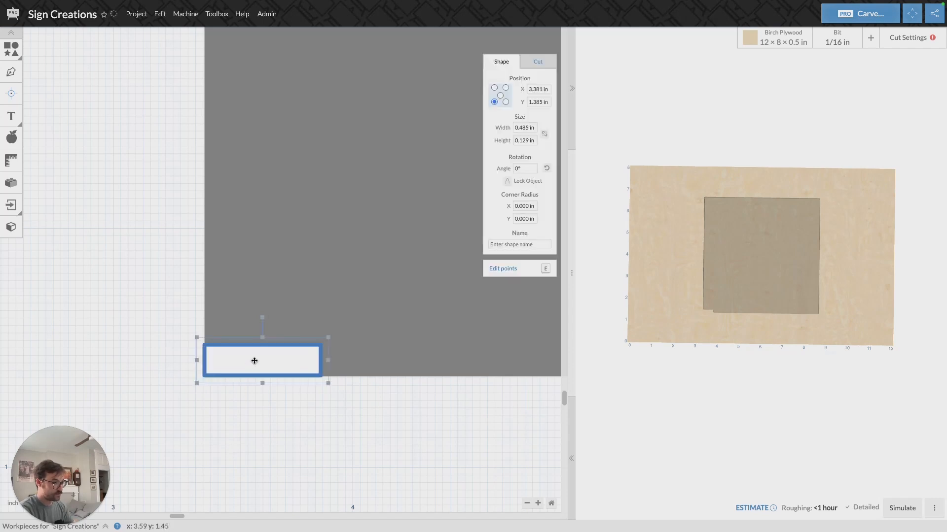
pyautogui.press('Down')
pyautogui.click(289, 491)
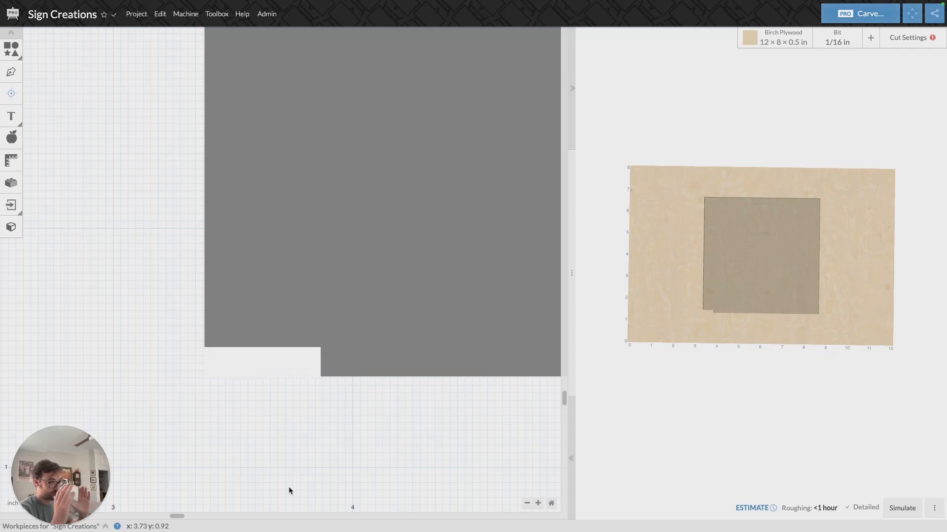
# Step: Duplicate the small corner rectangle and rotate the copy to 90°
pyautogui.click(244, 363)
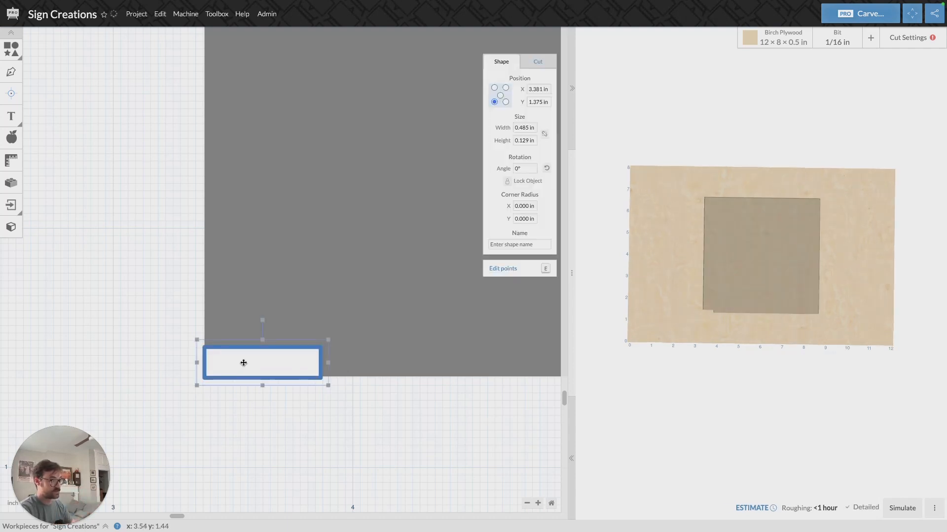
pyautogui.click(156, 17)
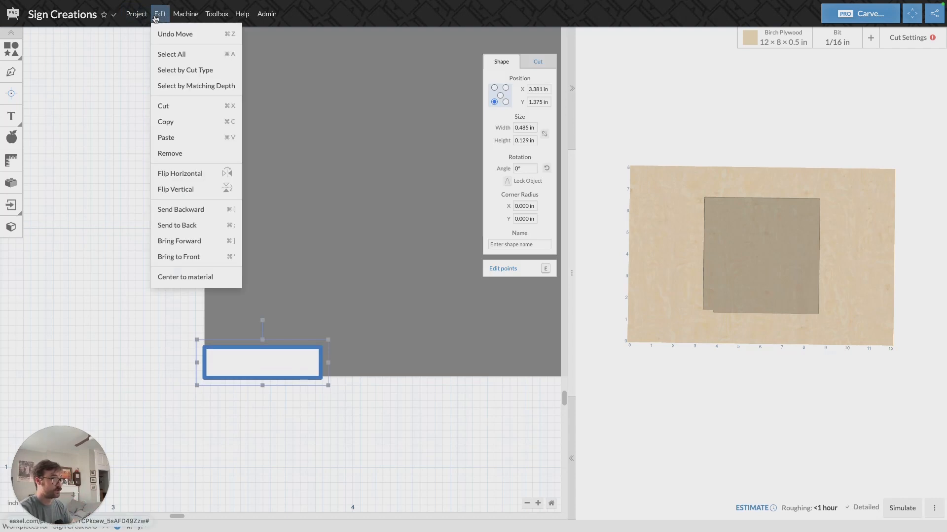
pyautogui.click(197, 122)
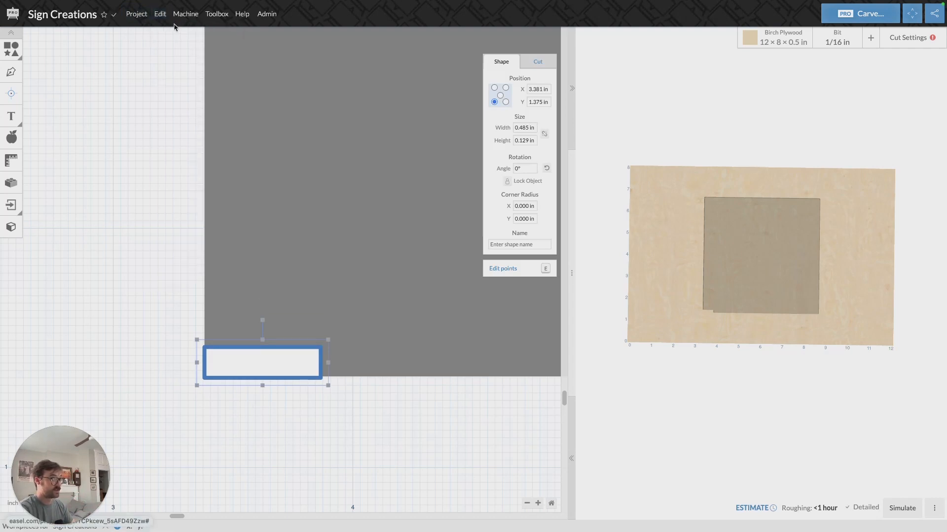
pyautogui.click(166, 19)
pyautogui.click(191, 135)
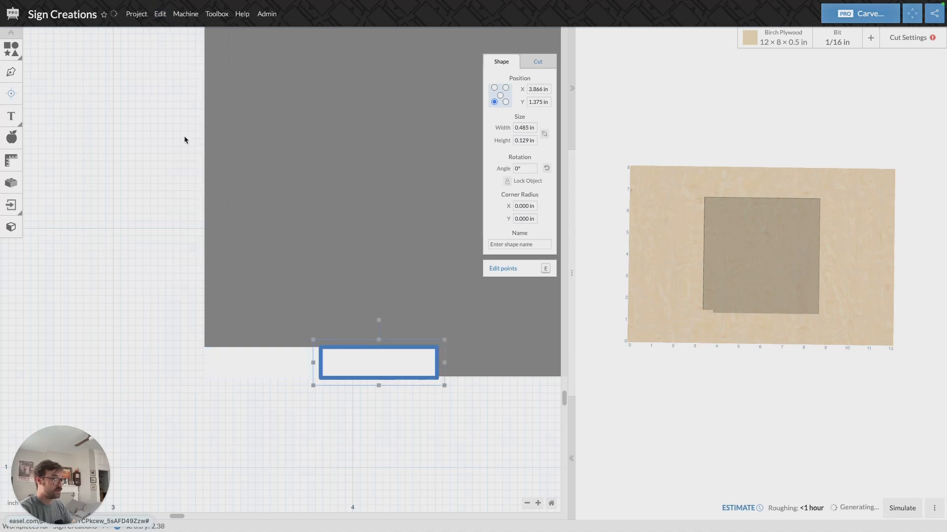
pyautogui.moveTo(403, 373); pyautogui.dragTo(365, 424)
pyautogui.click(527, 169)
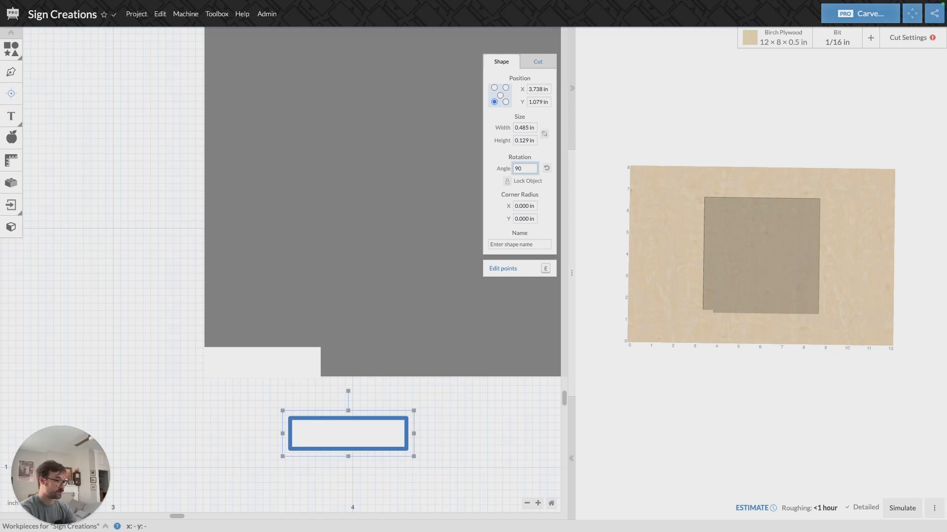
pyautogui.write('90')
pyautogui.press('Return')
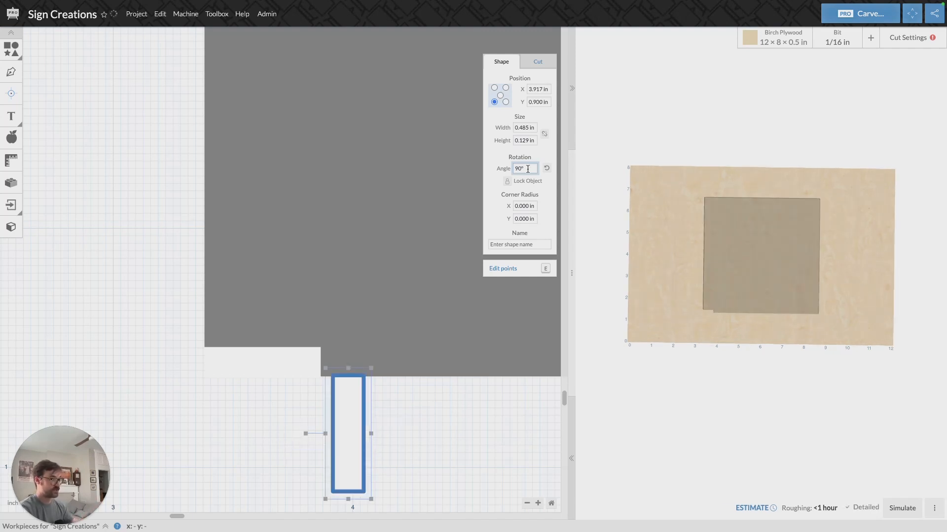
# Step: Place the rotated rectangle over the large square's lower-left corner, covering its left edge, at about X 3.372 in and Y 1.373 in
pyautogui.moveTo(356, 458); pyautogui.dragTo(230, 338)
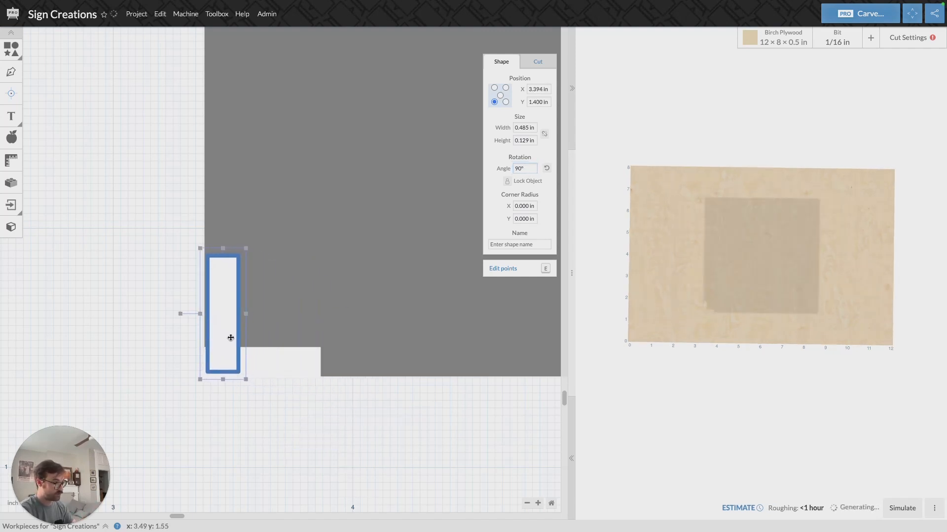
pyautogui.press('Down')
pyautogui.press('Left')
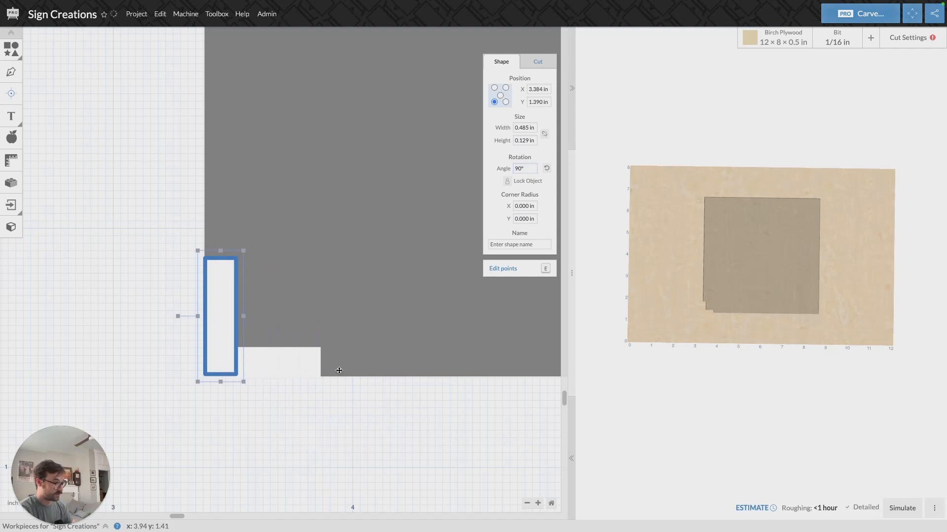
pyautogui.click(268, 437)
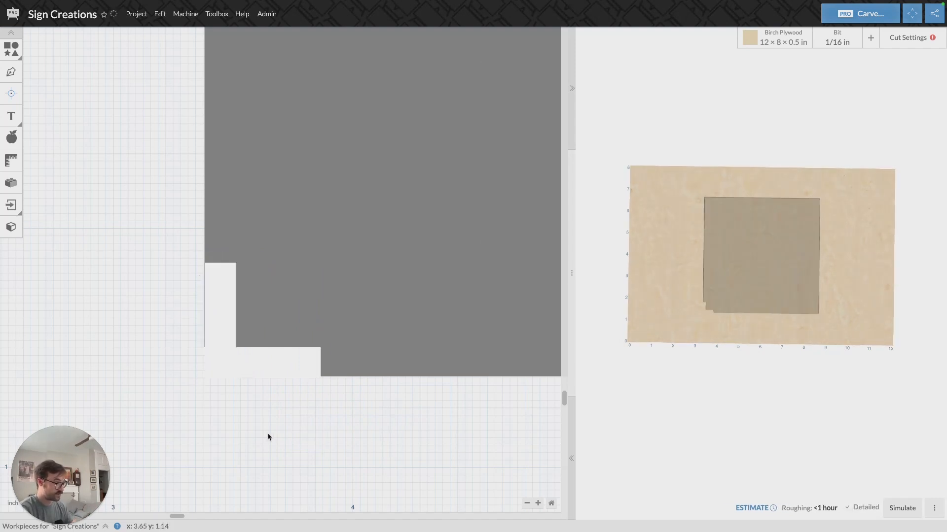
pyautogui.click(219, 319)
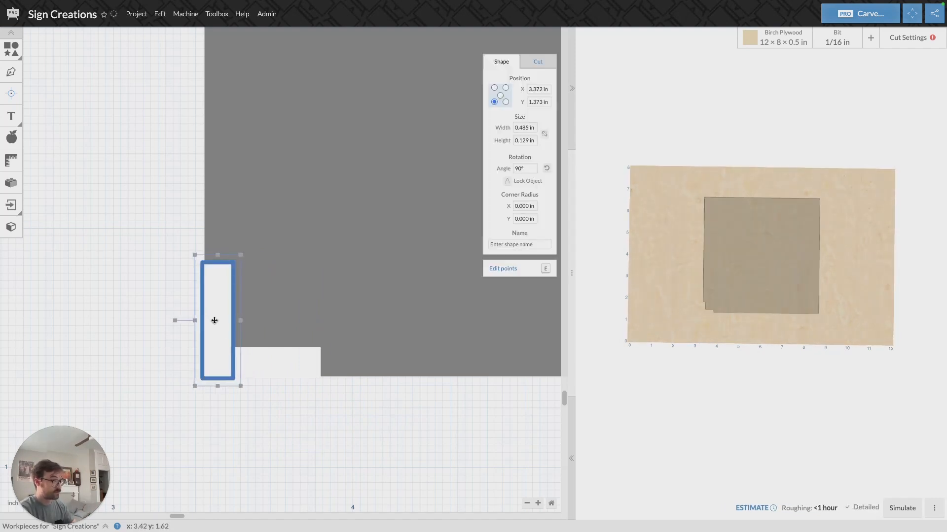
pyautogui.moveTo(177, 516)
pyautogui.mouseDown()
pyautogui.moveTo(223, 517)
pyautogui.moveTo(174, 517)
pyautogui.mouseUp()
pyautogui.press('Delete')
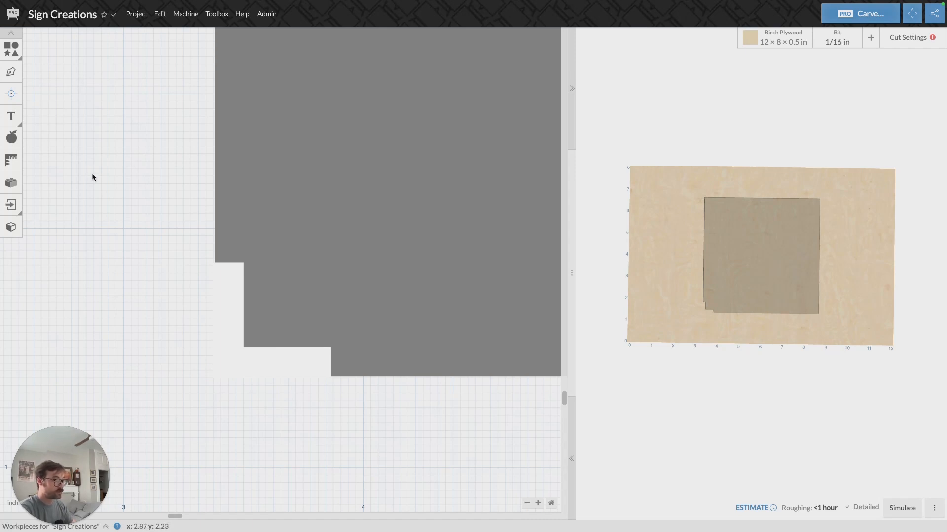
# Step: Add a circle about 0.537 in in diameter with a cut depth of 0 in
pyautogui.click(19, 57)
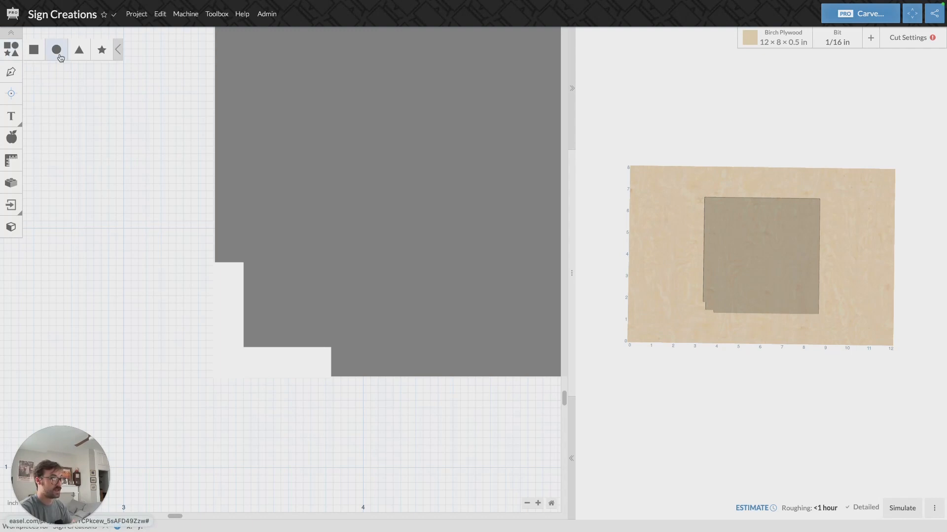
pyautogui.click(60, 58)
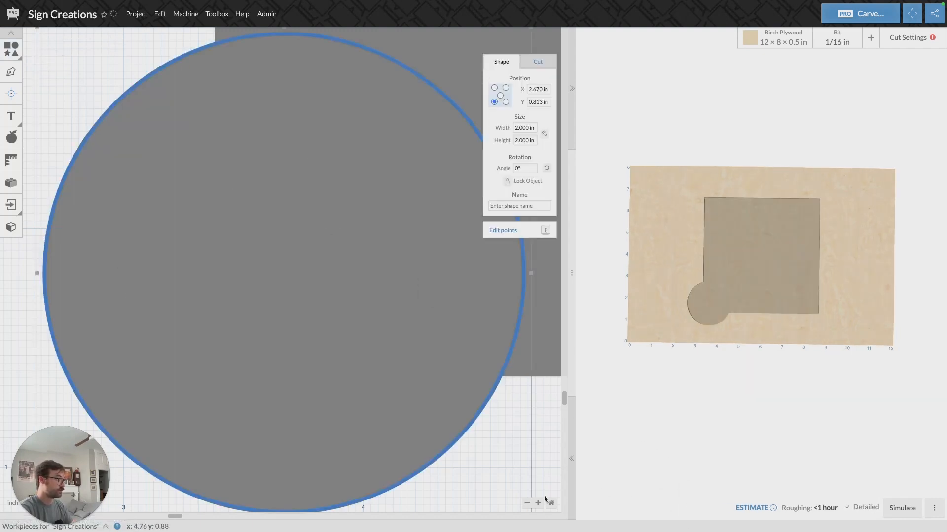
pyautogui.click(527, 503)
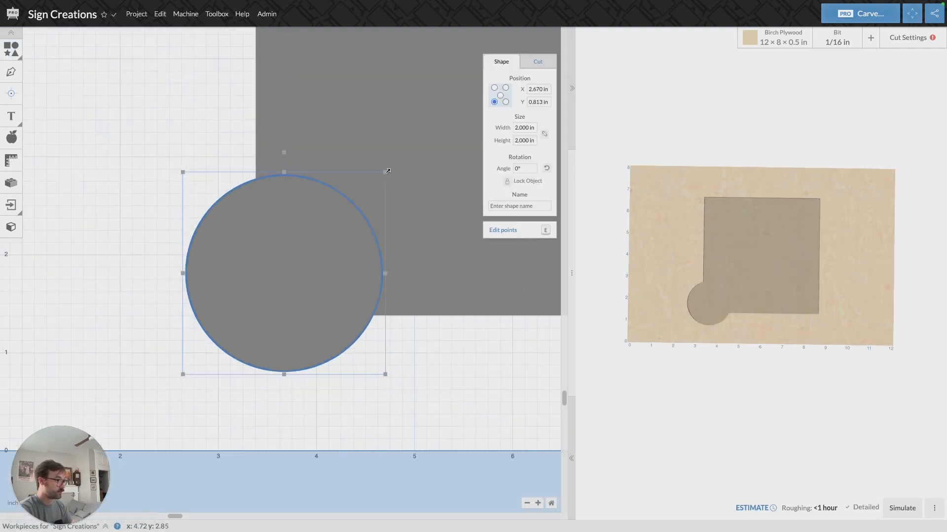
pyautogui.moveTo(386, 172); pyautogui.dragTo(235, 312)
pyautogui.click(537, 62)
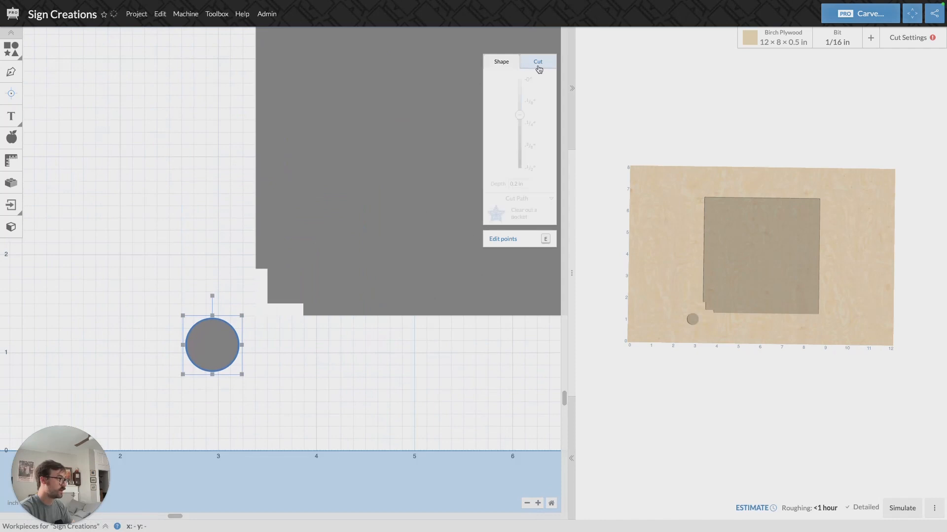
pyautogui.moveTo(523, 119); pyautogui.dragTo(526, 72)
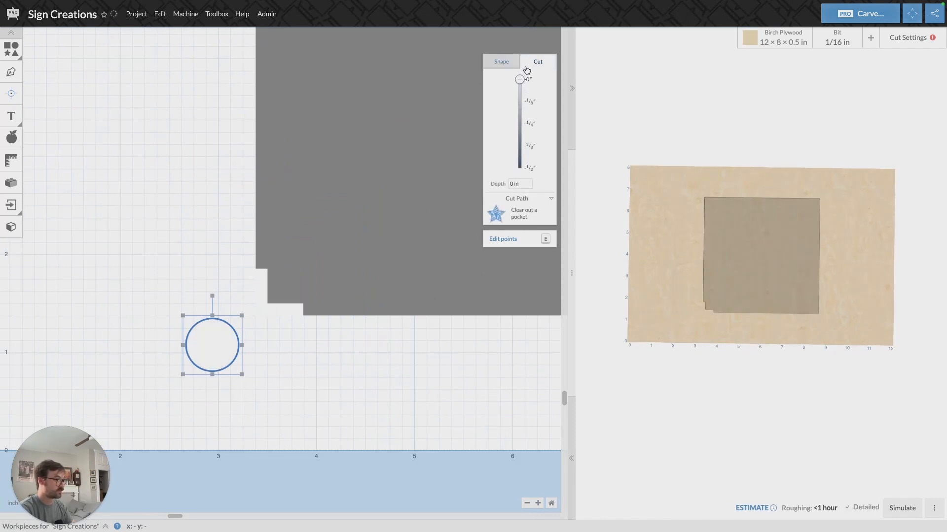
# Step: Move the zero-depth circle into the stepped lower-left corner of the square, nudging it to X 3.227 in and Y 1.244 in
pyautogui.moveTo(223, 342); pyautogui.dragTo(274, 311)
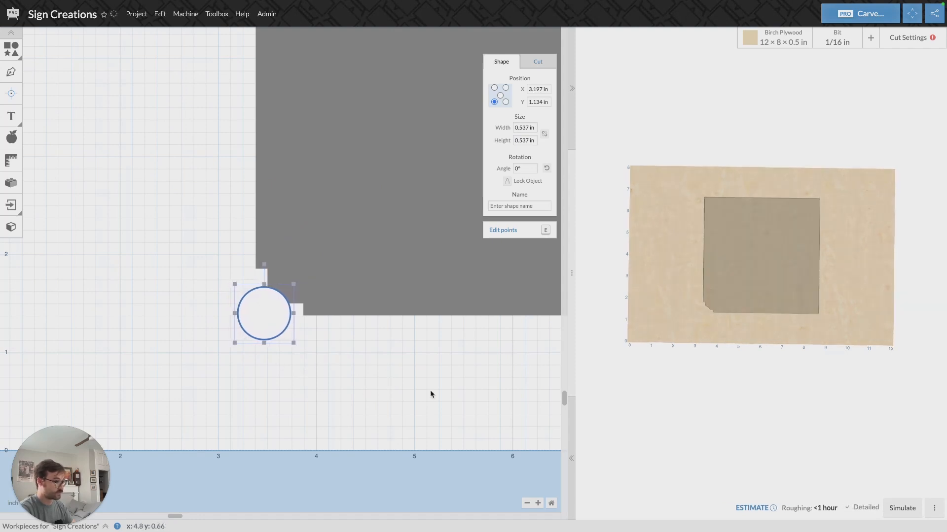
pyautogui.click(538, 503)
pyautogui.click(538, 503)
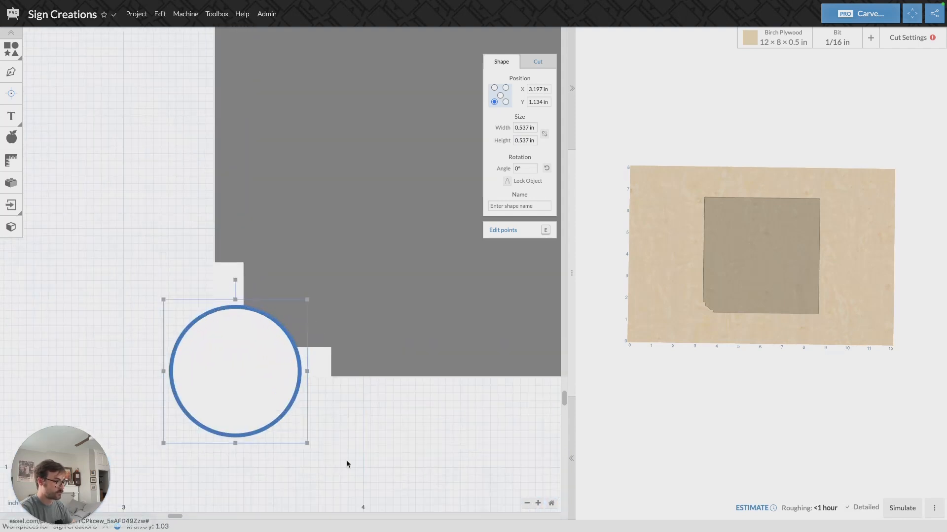
pyautogui.moveTo(173, 516); pyautogui.dragTo(176, 517)
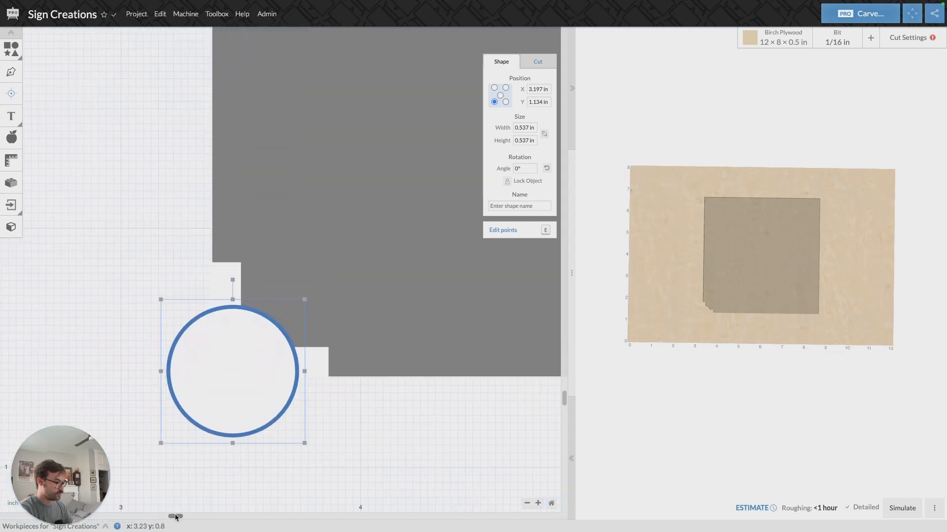
pyautogui.press('Up')
pyautogui.press('Up')
pyautogui.press('Up')
pyautogui.press('Up')
pyautogui.press('Up')
pyautogui.press('Up')
pyautogui.press('Up')
pyautogui.press('Up')
pyautogui.press('Up')
pyautogui.press('Right')
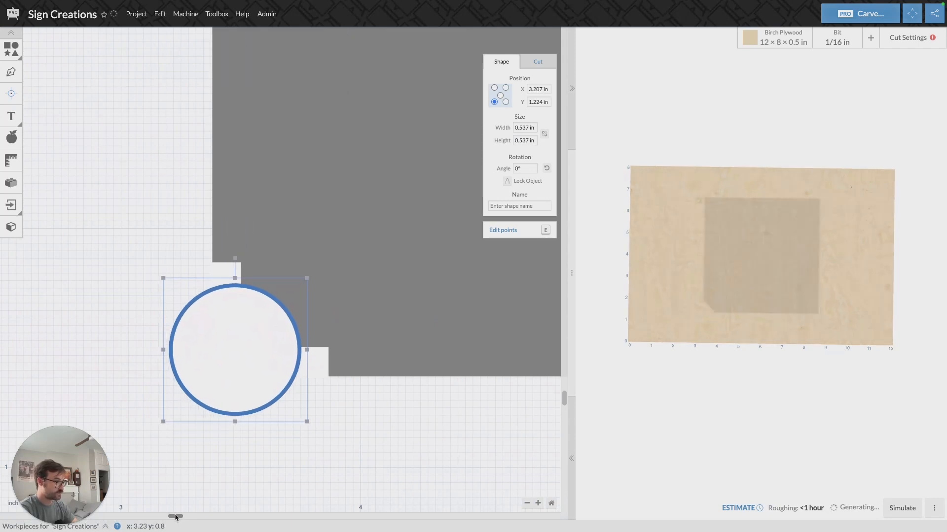
pyautogui.press('Up')
pyautogui.press('Right')
pyautogui.press('Up')
pyautogui.press('Right')
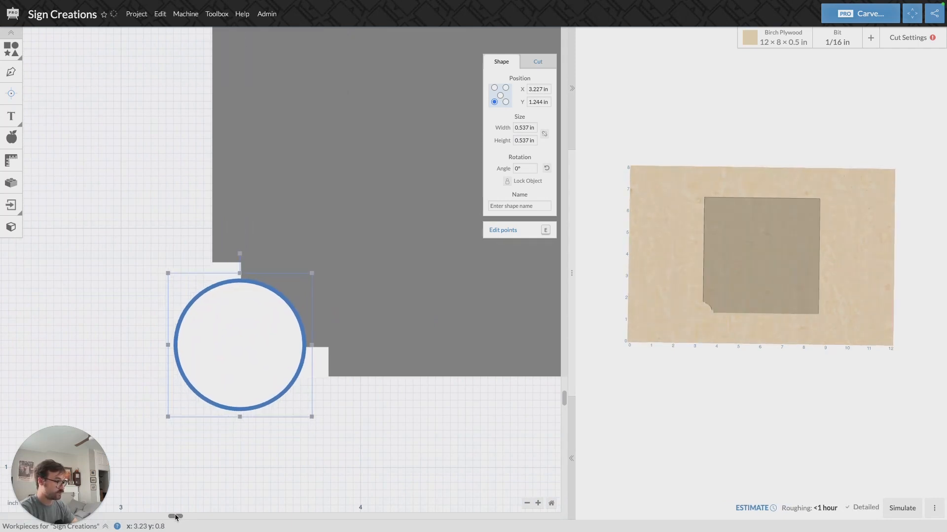
# Step: Nudge the zero-depth circle in the square's lower-left corner to X 3.217 in and Y 1.234 in, and check the corner in the 3D preview
pyautogui.press('Right')
pyautogui.press('Up')
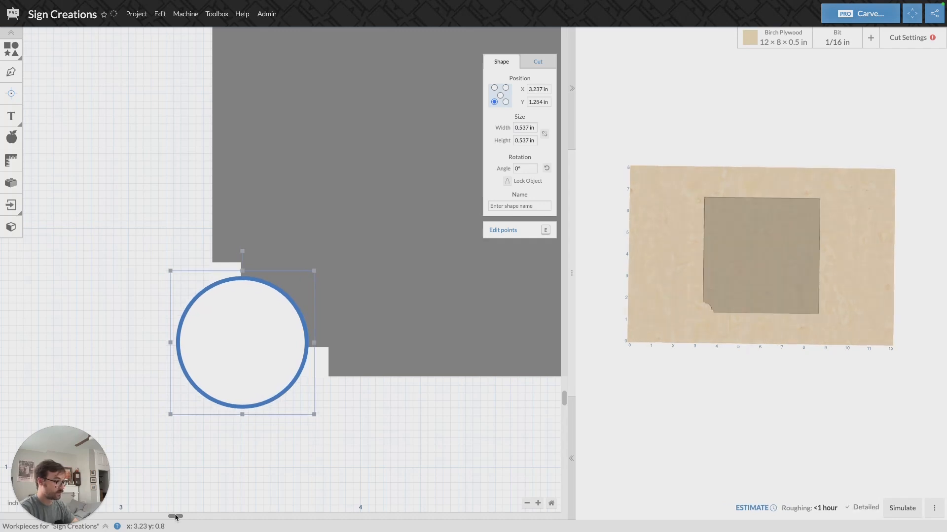
pyautogui.press('Left')
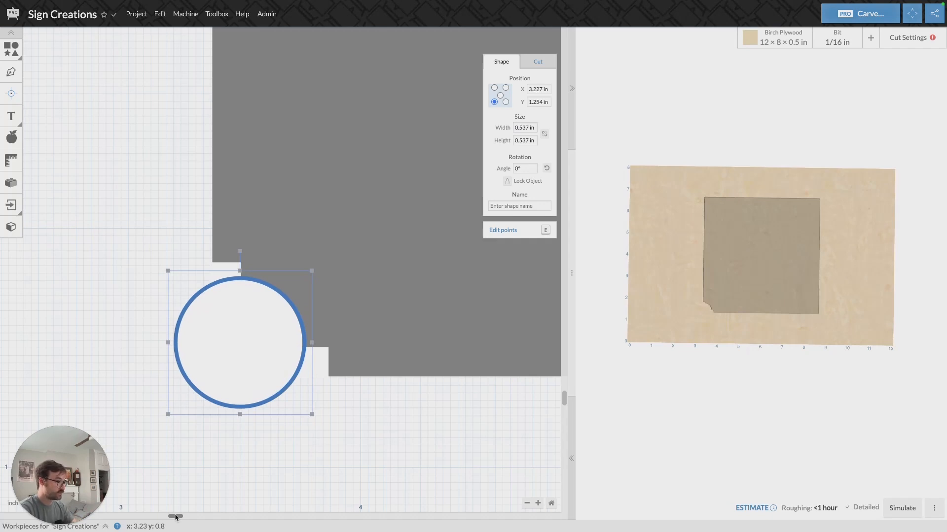
pyautogui.press('Down')
pyautogui.press('Left')
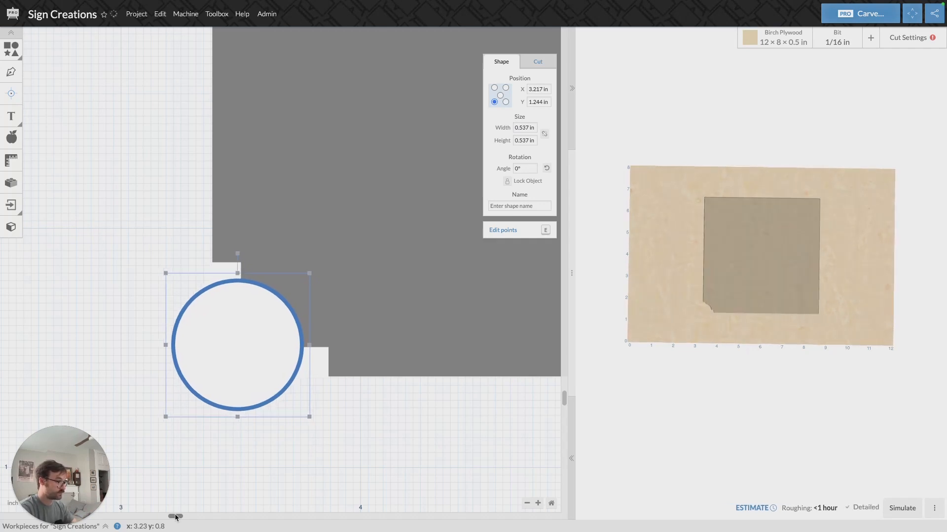
pyautogui.press('Down')
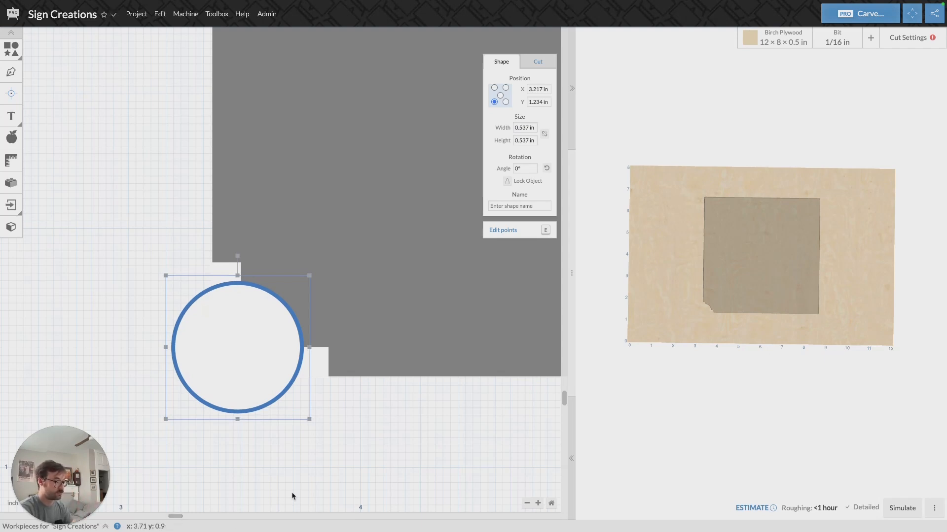
pyautogui.click(317, 433)
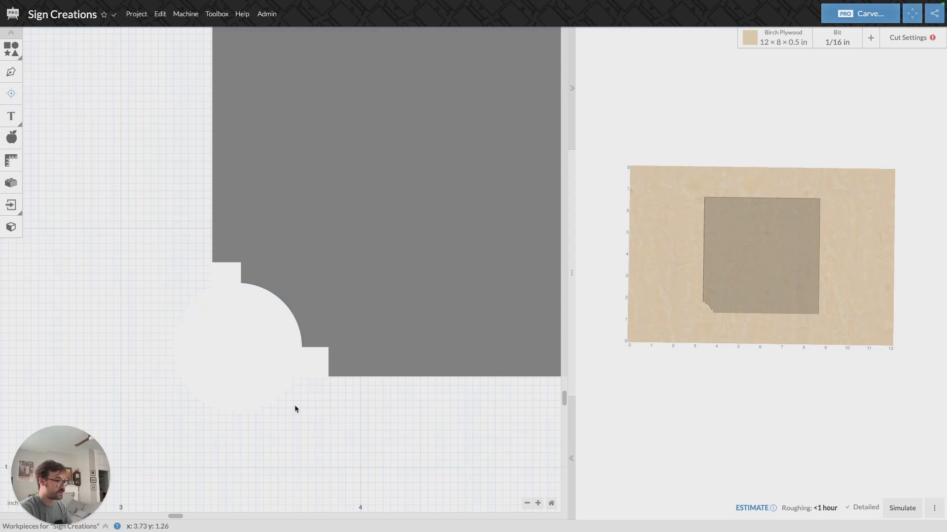
pyautogui.scroll(5, 699, 324)
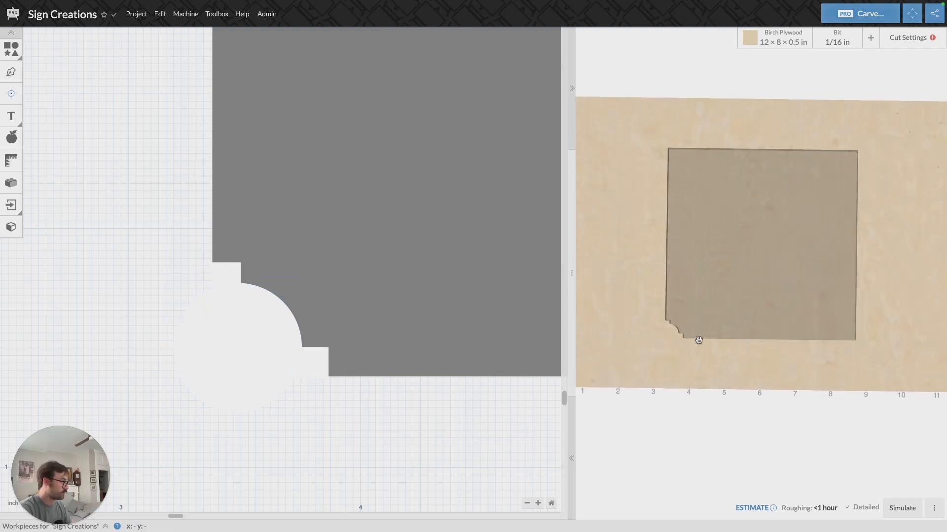
pyautogui.moveTo(674, 379); pyautogui.dragTo(713, 342)
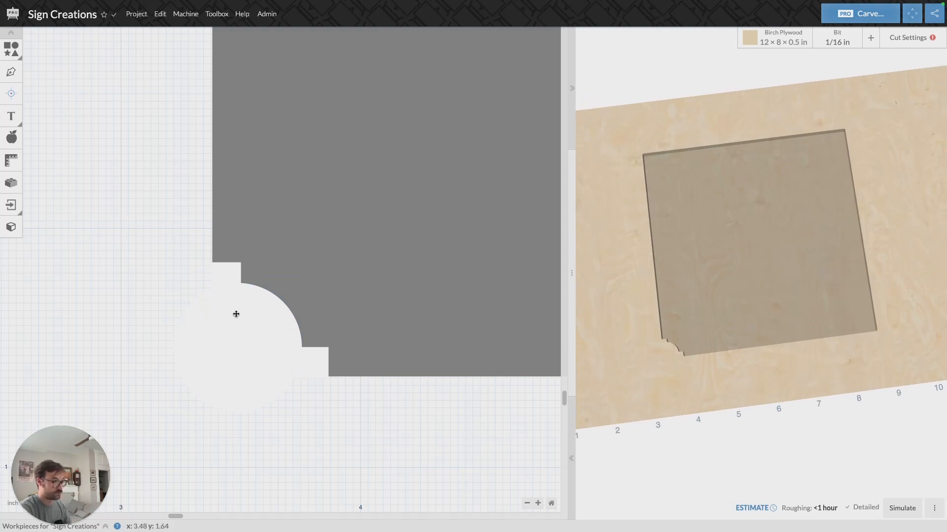
# Step: Move the large square away from the corner shapes to about X 5.804 in and Y 2.715 in
pyautogui.click(527, 503)
pyautogui.click(527, 504)
pyautogui.click(527, 504)
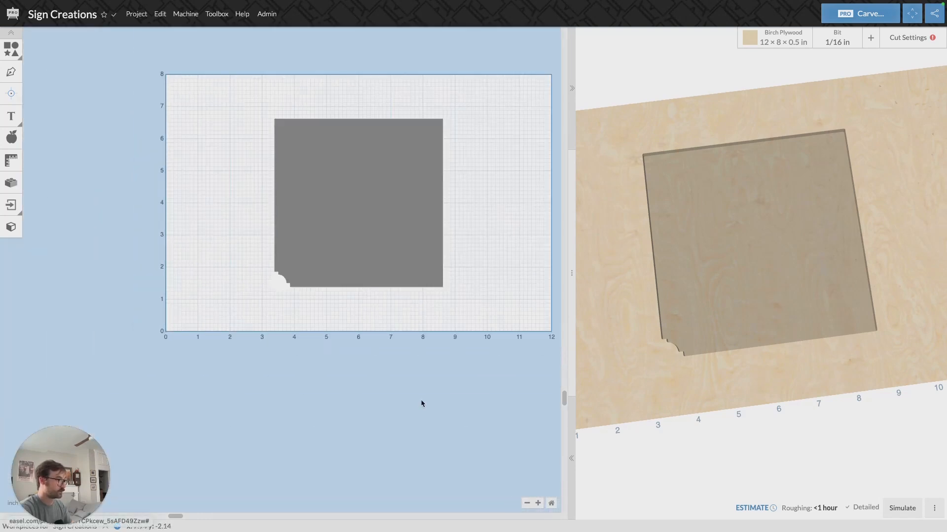
pyautogui.moveTo(351, 212); pyautogui.dragTo(430, 169)
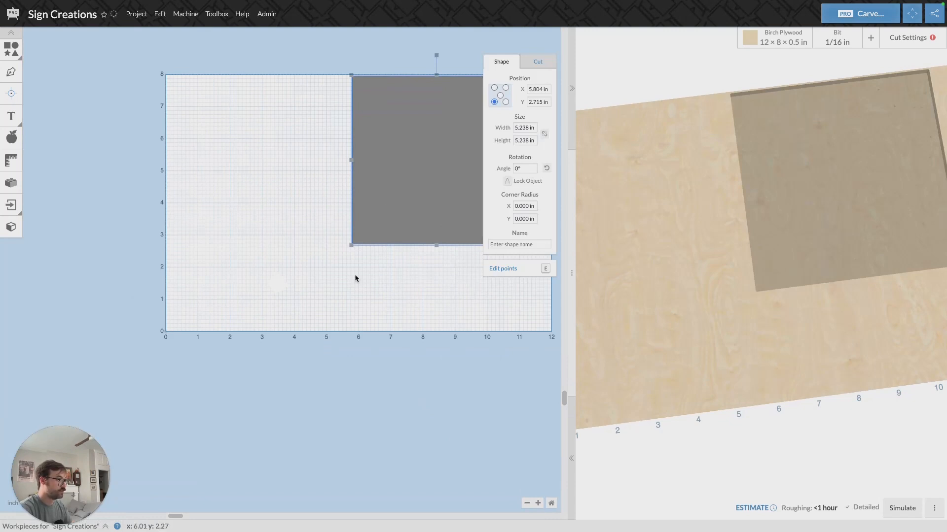
pyautogui.click(304, 239)
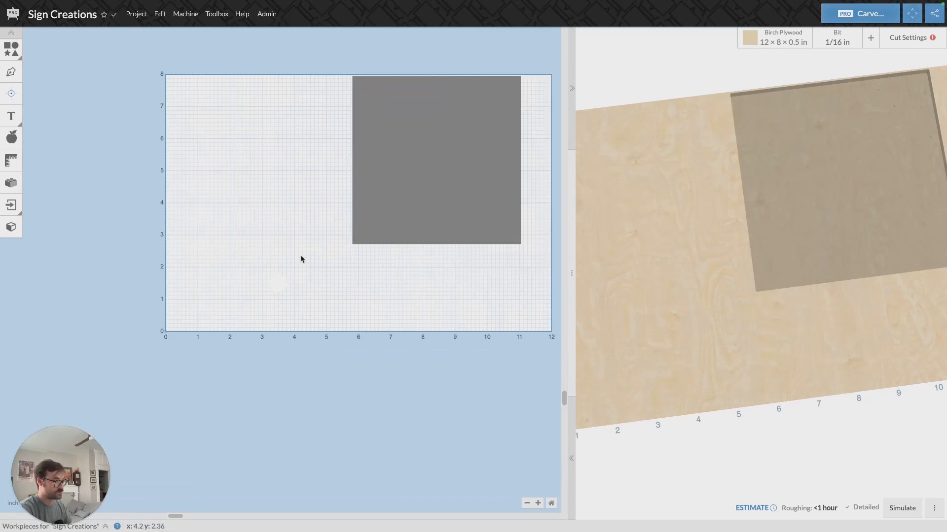
# Step: Select the circle and the two small rectangles and set their cut depth to about 0.138 in
pyautogui.moveTo(300, 257); pyautogui.dragTo(257, 306)
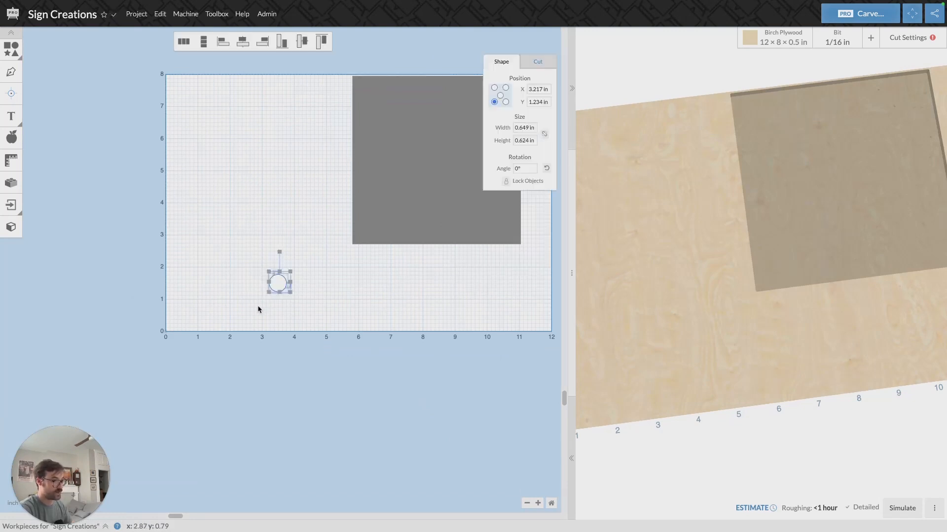
pyautogui.click(544, 64)
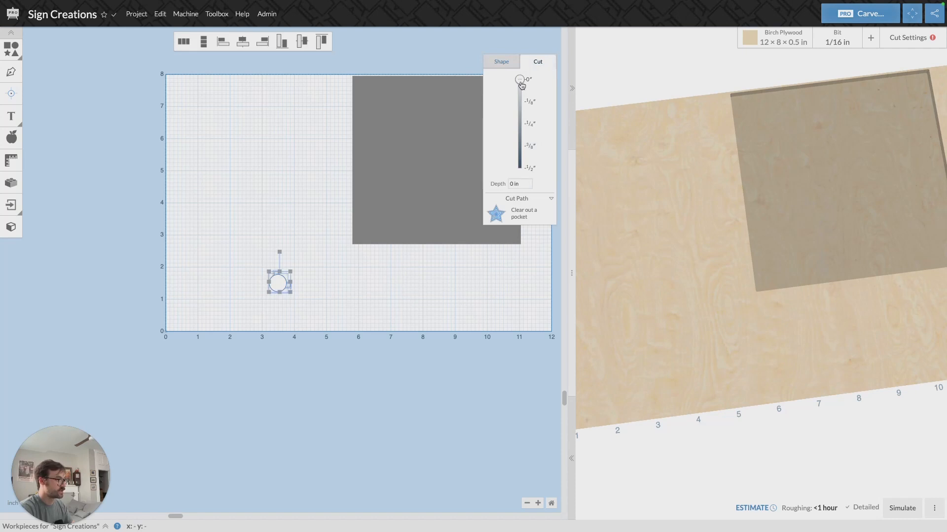
pyautogui.moveTo(521, 85); pyautogui.dragTo(521, 111)
pyautogui.click(434, 305)
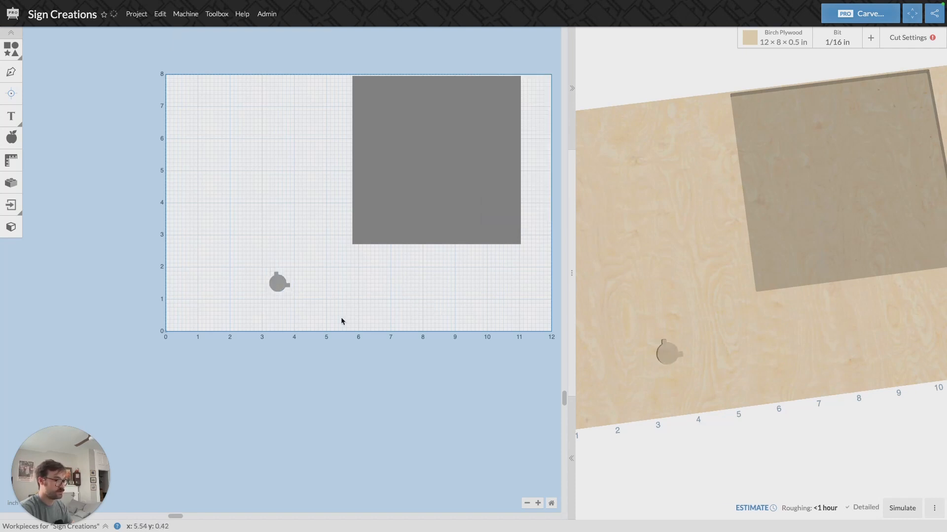
# Step: Combine the circle and the two small rectangles into a single corner shape
pyautogui.moveTo(300, 251); pyautogui.dragTo(246, 341)
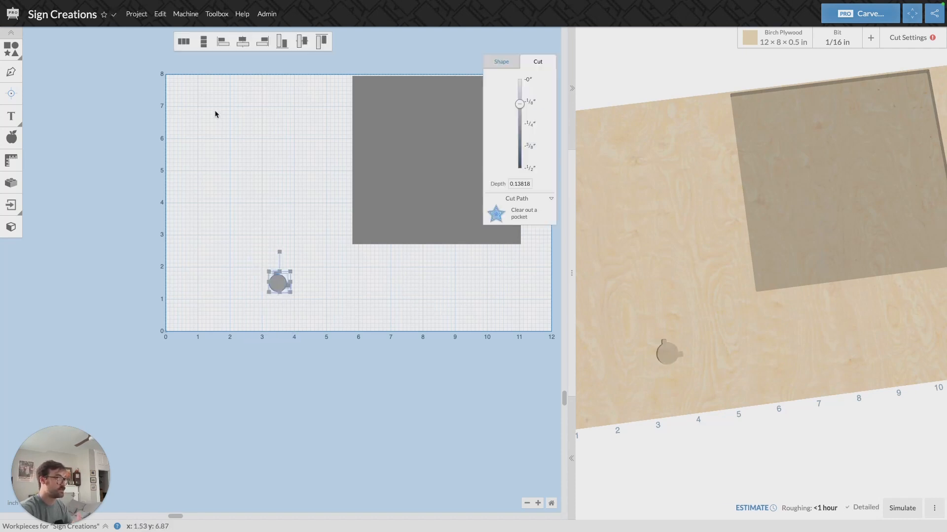
pyautogui.click(161, 15)
pyautogui.click(170, 293)
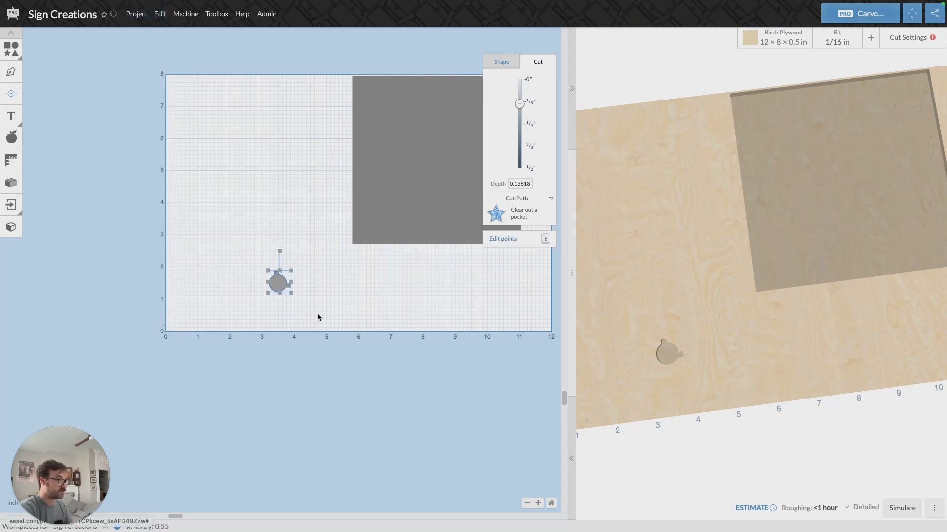
pyautogui.click(317, 312)
# Step: Check the combined corner shape's outline by cutting on the shape path, and restore its cut path to clearing out a pocket
pyautogui.click(539, 503)
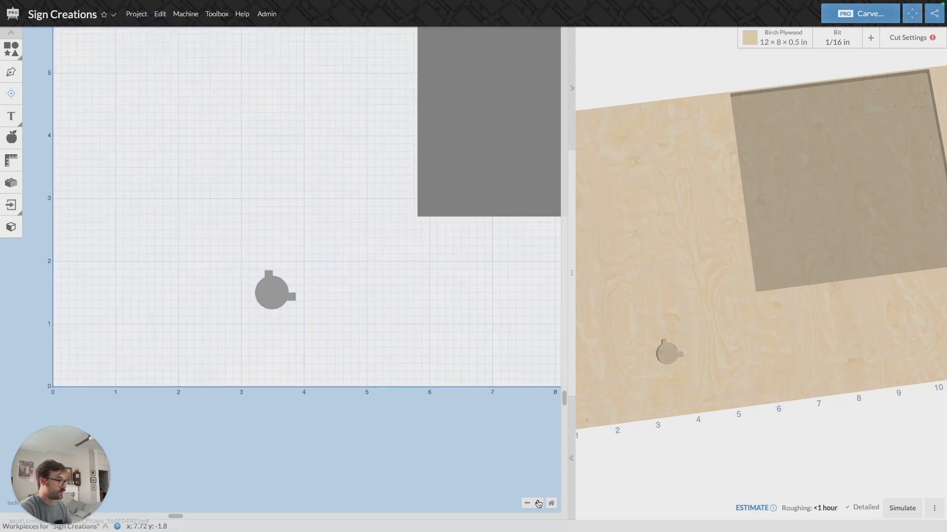
pyautogui.click(539, 504)
pyautogui.moveTo(361, 223); pyautogui.dragTo(217, 388)
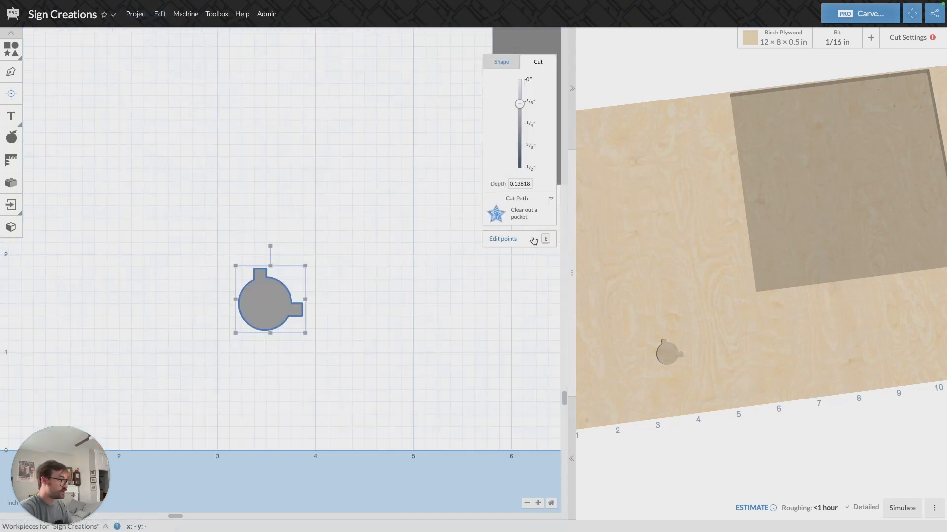
pyautogui.click(520, 212)
pyautogui.click(525, 259)
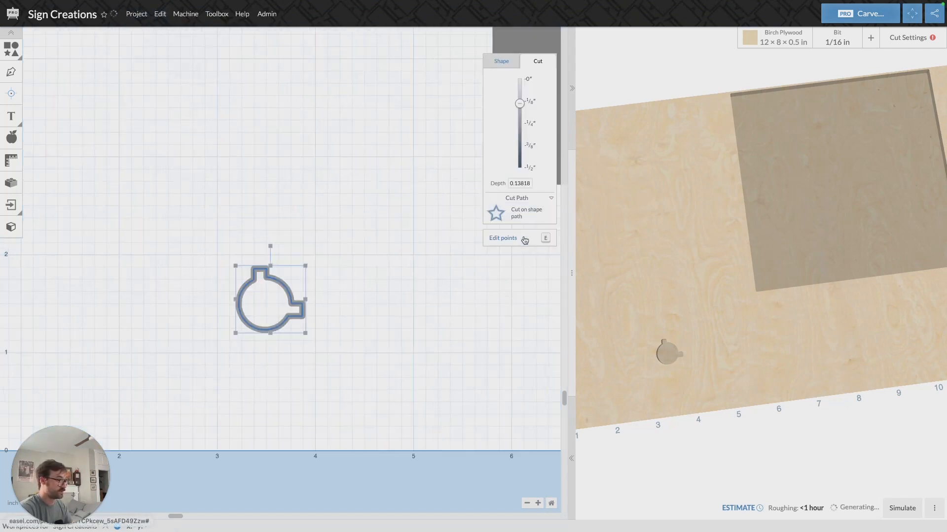
pyautogui.click(520, 212)
pyautogui.click(522, 278)
# Step: Copy the combined corner shape and paste three duplicates of it
pyautogui.click(527, 503)
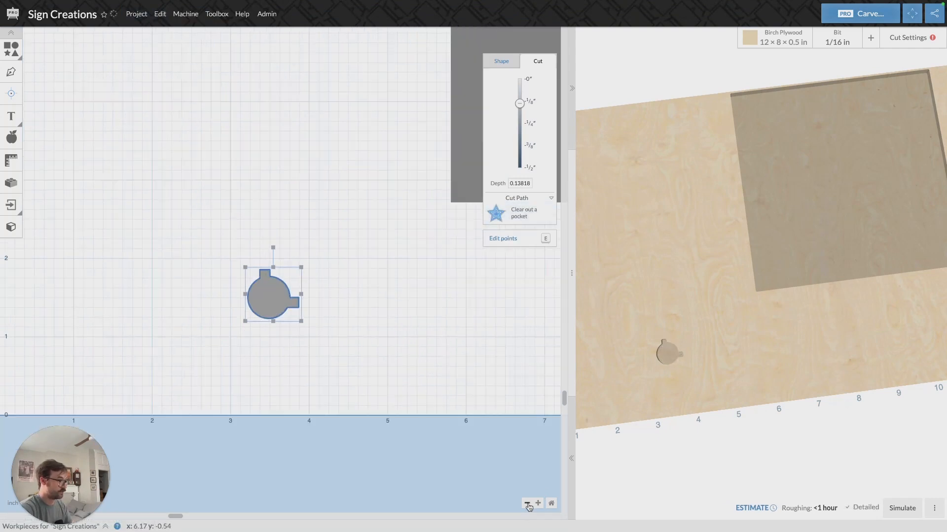
pyautogui.click(527, 503)
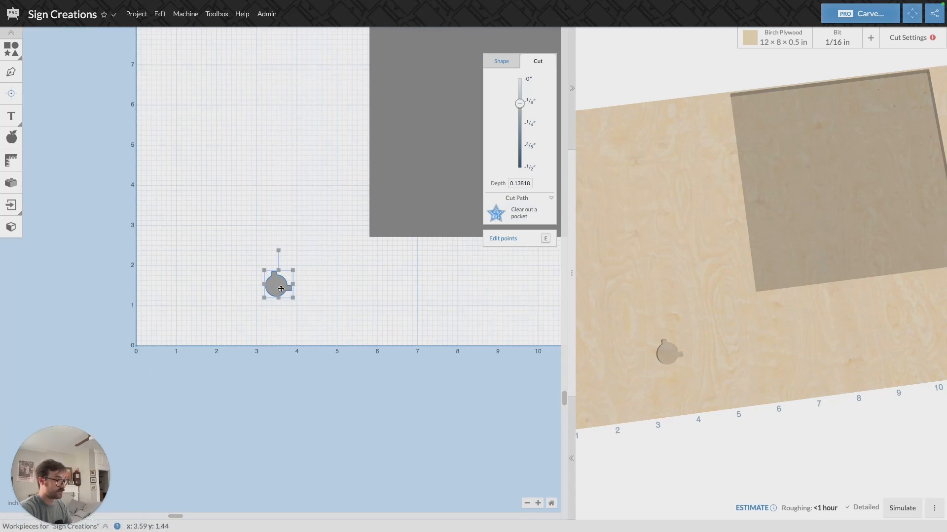
pyautogui.click(160, 13)
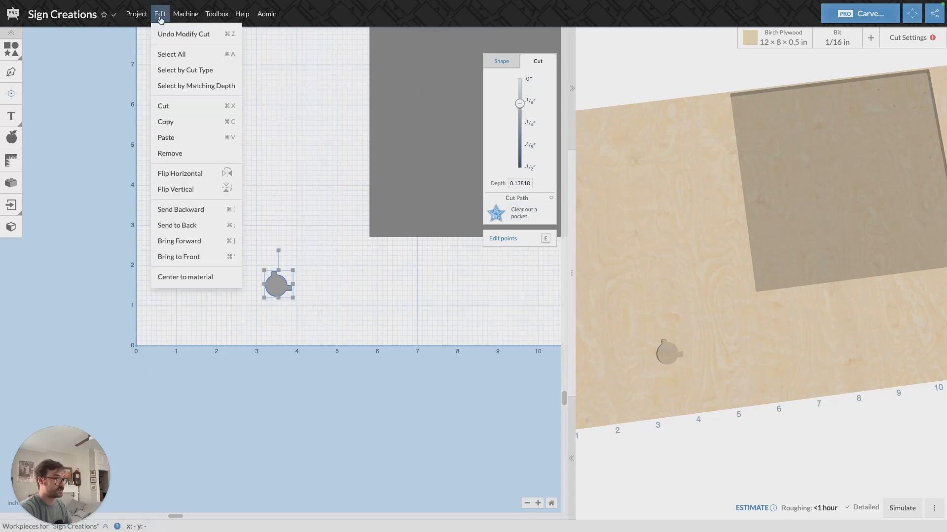
pyautogui.click(195, 129)
pyautogui.click(159, 14)
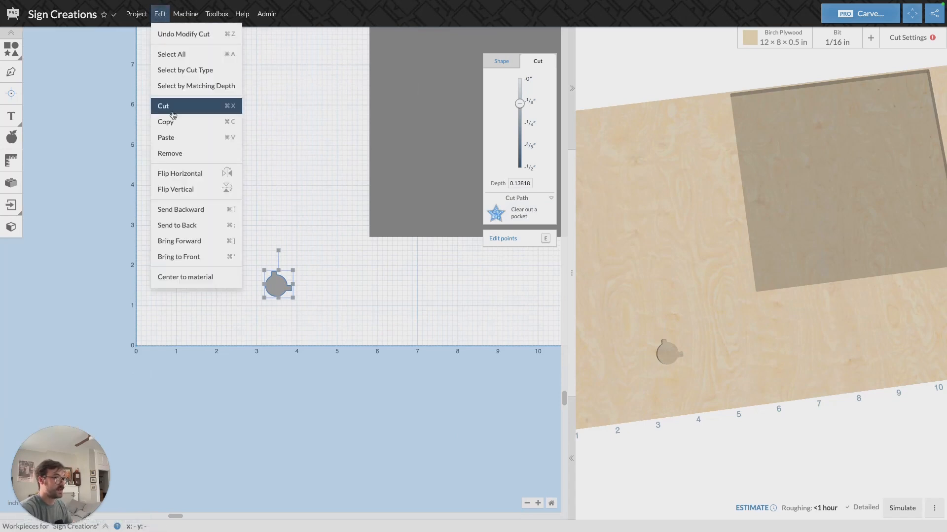
pyautogui.click(173, 137)
pyautogui.click(161, 14)
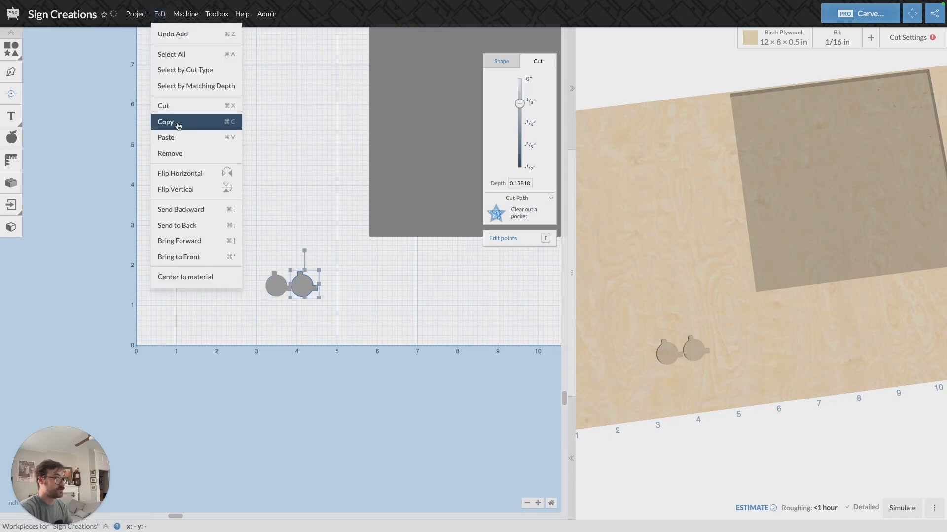
pyautogui.click(176, 135)
pyautogui.click(160, 14)
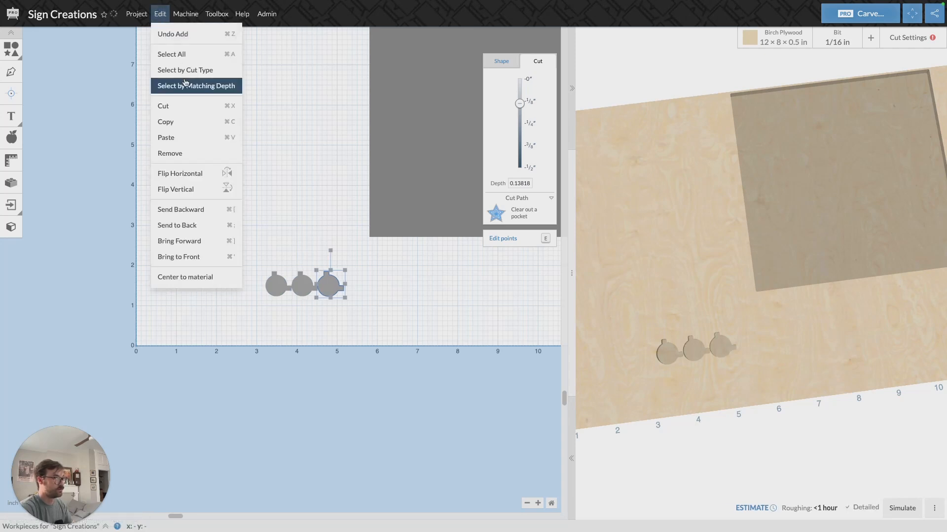
pyautogui.click(175, 137)
pyautogui.click(454, 332)
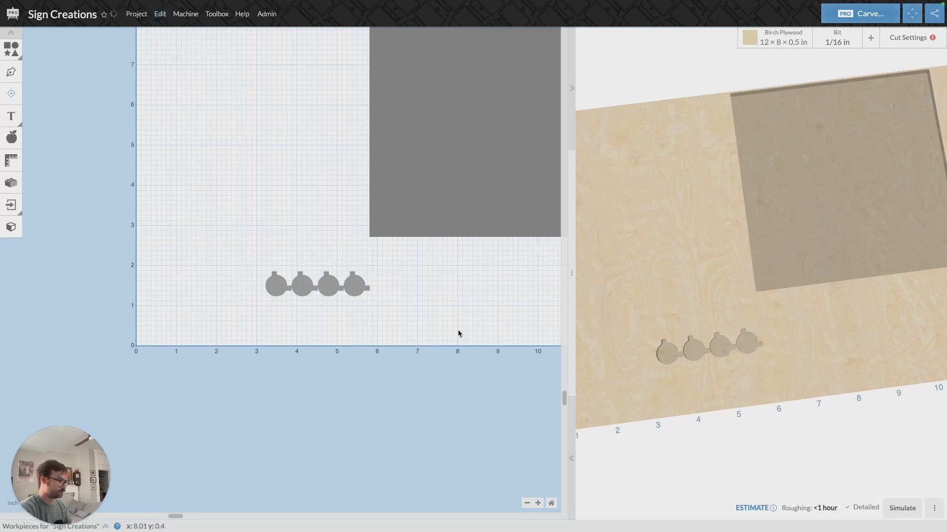
# Step: Center the large square on the material
pyautogui.click(445, 218)
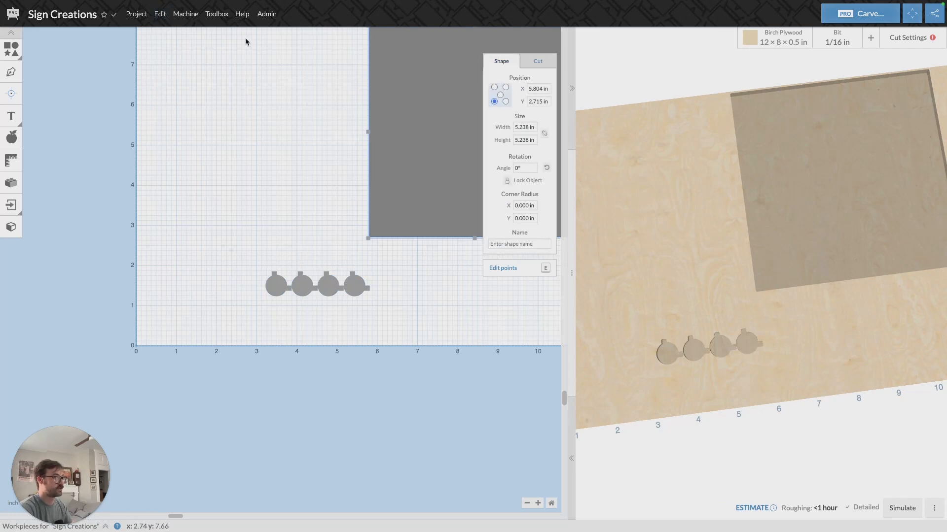
pyautogui.click(184, 14)
pyautogui.click(159, 14)
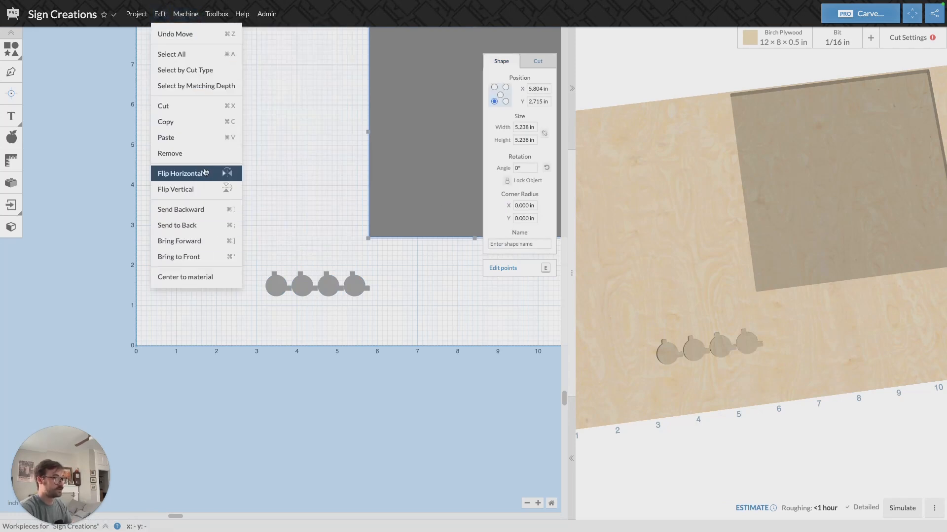
pyautogui.click(200, 275)
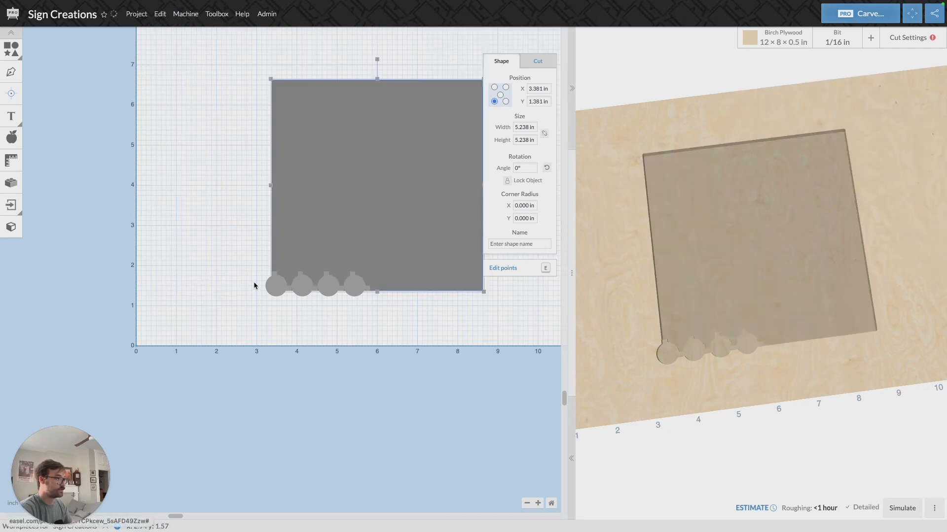
pyautogui.click(330, 335)
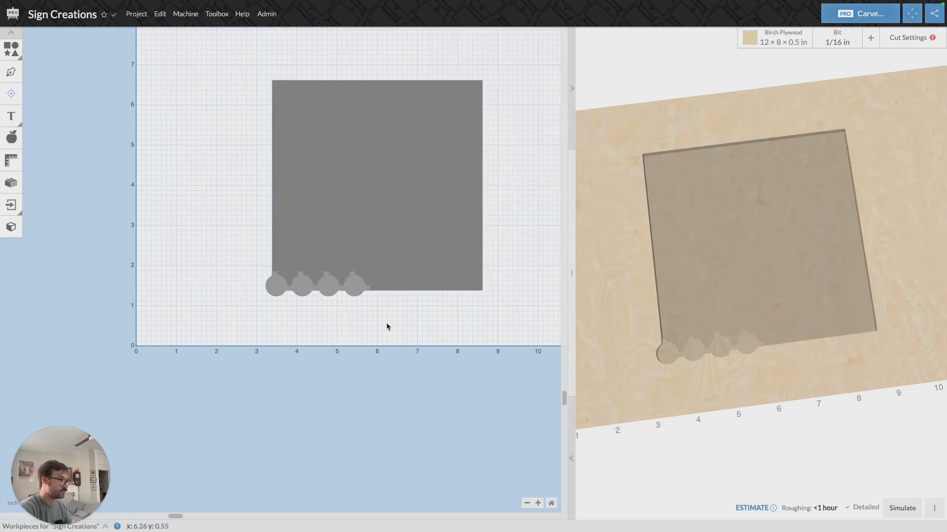
# Step: Move the three pasted corner shapes off the square, placing one beside each of its upper-left, upper-right and lower-right corners
pyautogui.moveTo(305, 291); pyautogui.dragTo(236, 196)
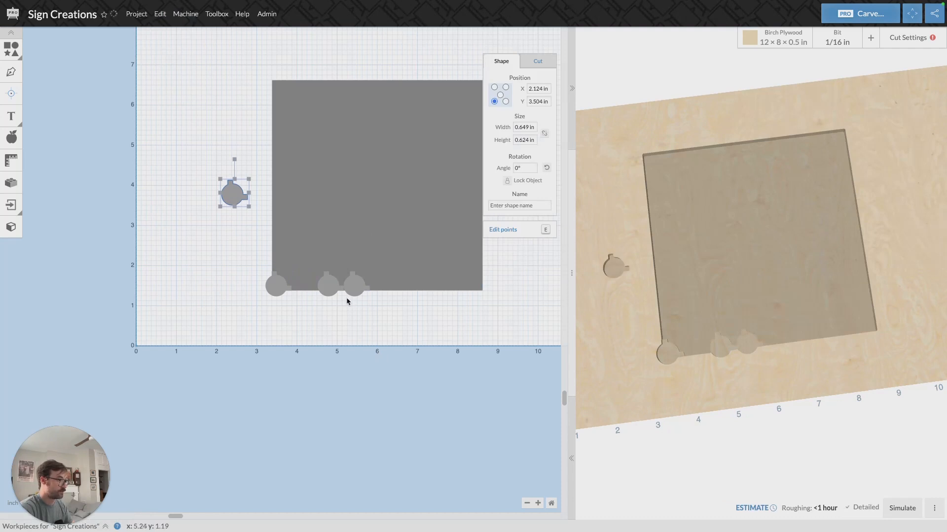
pyautogui.moveTo(336, 291); pyautogui.dragTo(439, 324)
pyautogui.moveTo(354, 287); pyautogui.dragTo(383, 325)
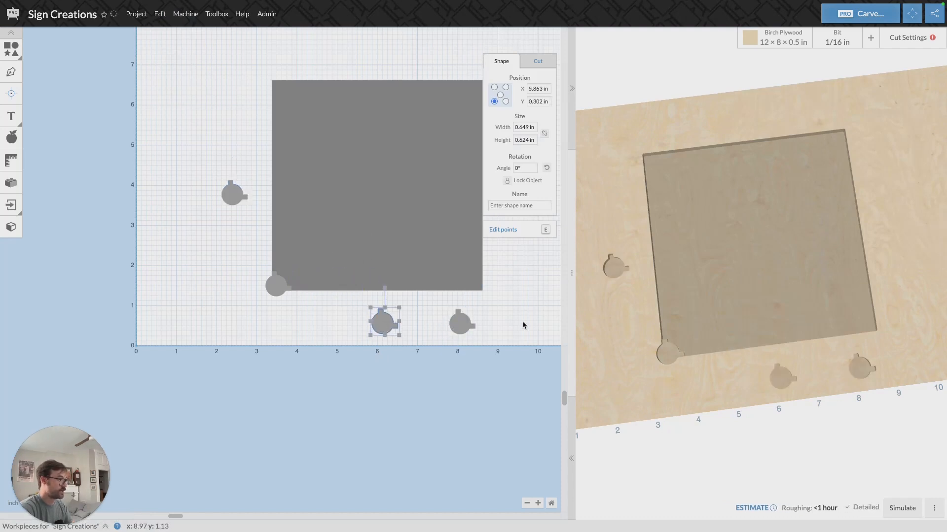
pyautogui.click(527, 505)
pyautogui.moveTo(176, 516); pyautogui.dragTo(260, 516)
pyautogui.moveTo(364, 310); pyautogui.dragTo(400, 124)
pyautogui.moveTo(183, 202); pyautogui.dragTo(195, 118)
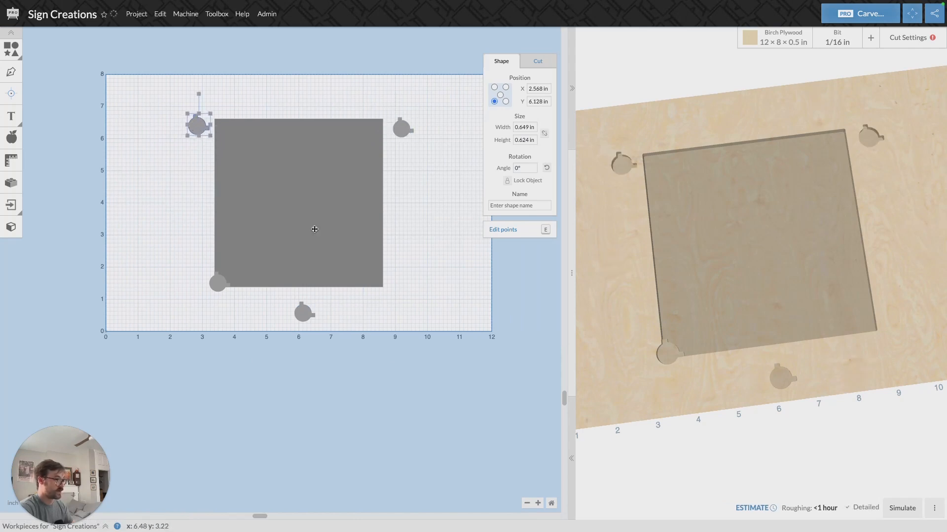
pyautogui.moveTo(305, 312); pyautogui.dragTo(403, 282)
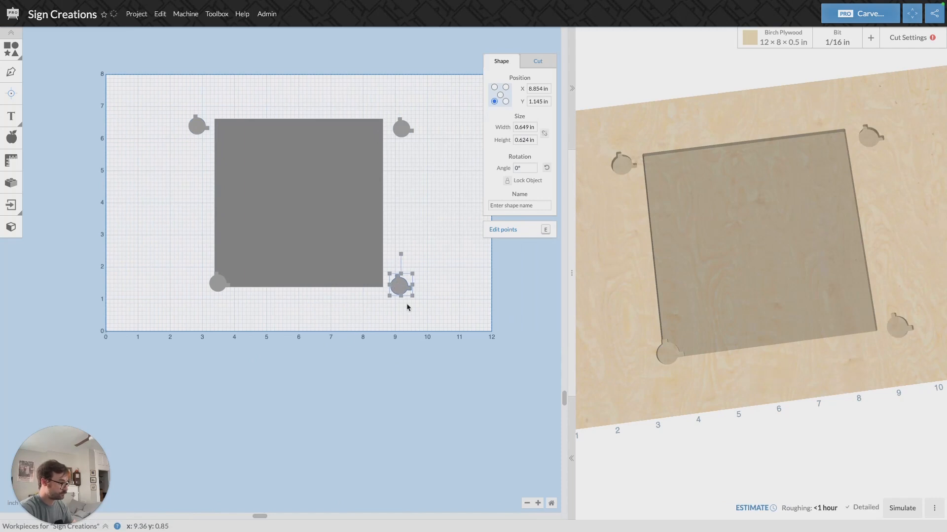
# Step: Rotate the corner shape beside the square's lower-right corner to 90° and the one beside its upper-right corner to 180°
pyautogui.click(518, 168)
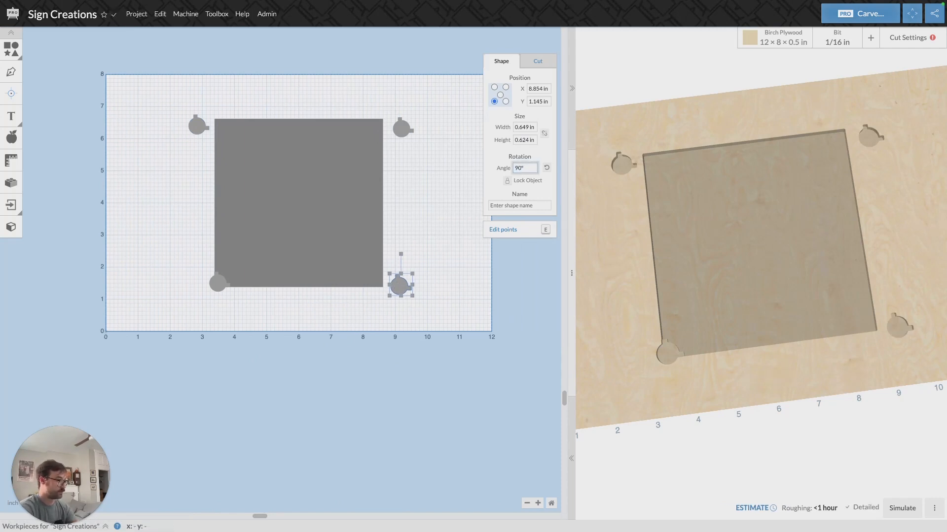
pyautogui.press('Return')
pyautogui.click(402, 128)
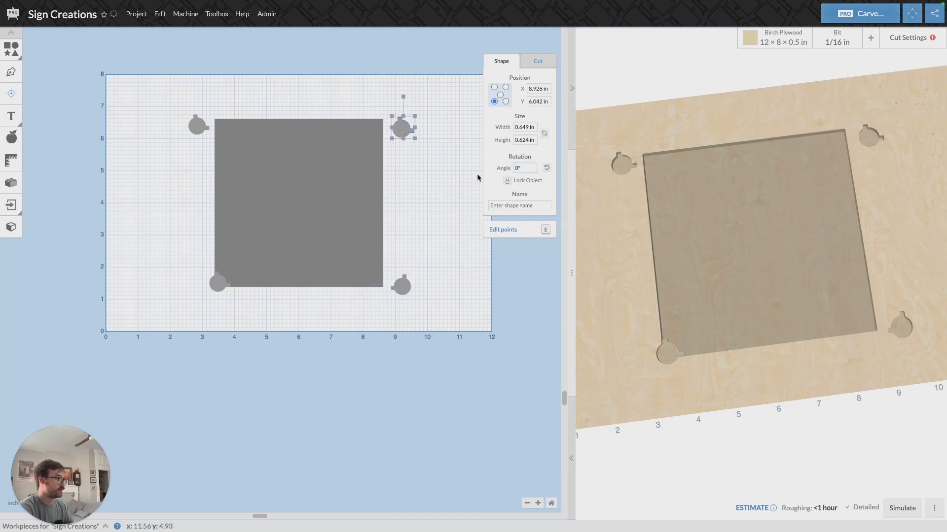
pyautogui.click(520, 168)
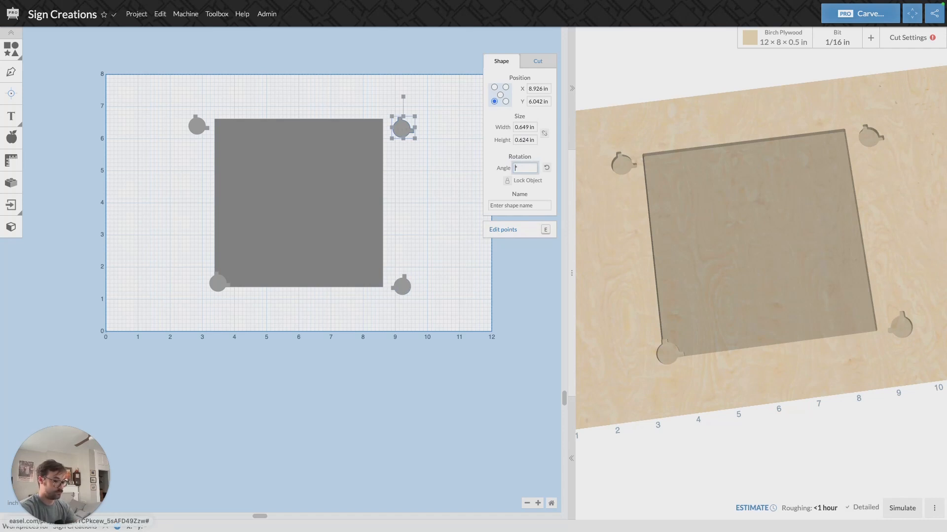
pyautogui.write('90')
pyautogui.press('Return')
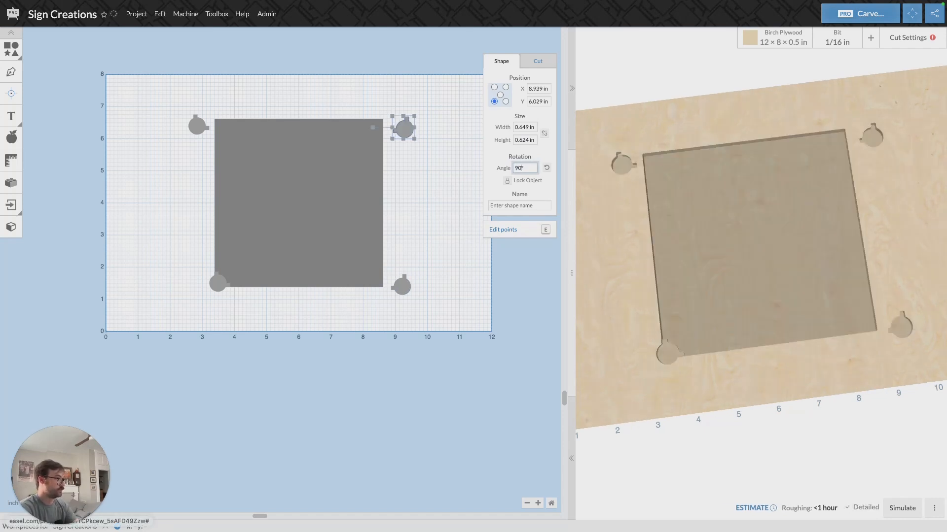
pyautogui.write('180')
pyautogui.press('Return')
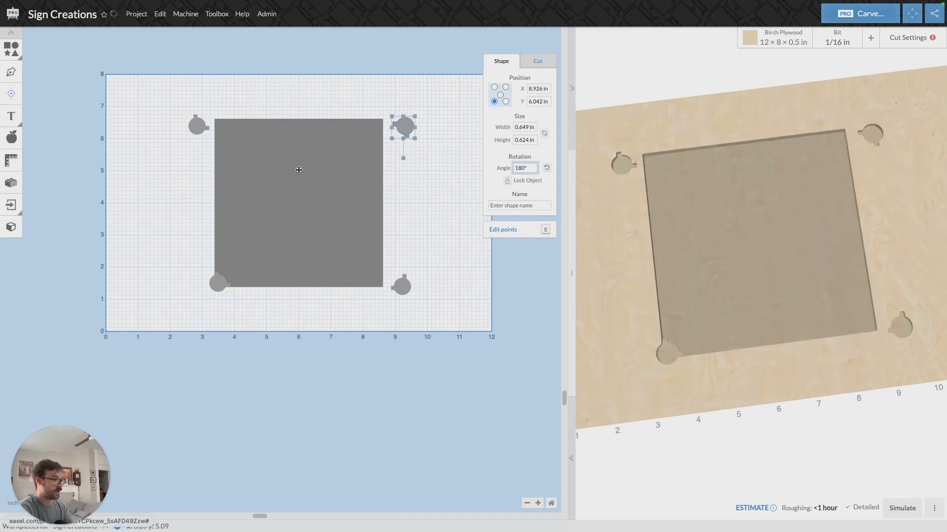
# Step: Rotate the corner shape beside the square's upper-left corner to 270°
pyautogui.click(196, 127)
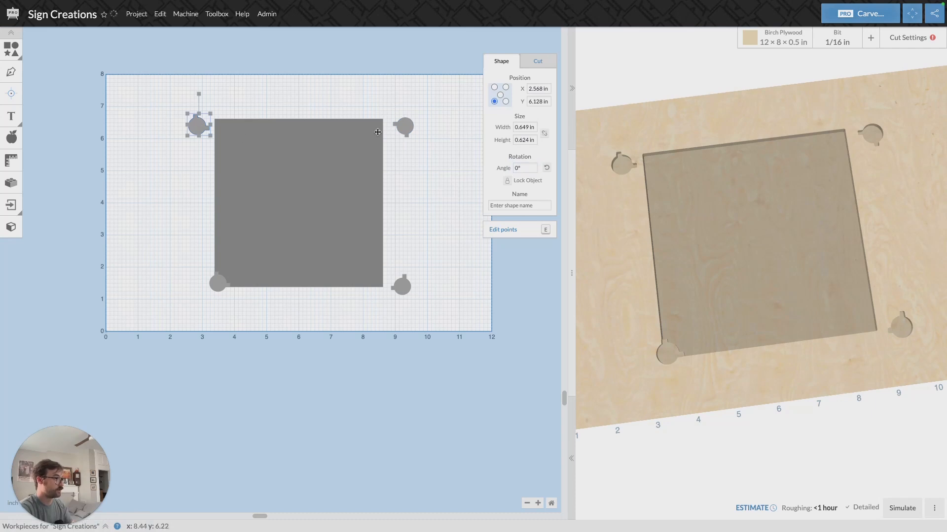
pyautogui.click(518, 168)
pyautogui.write('27')
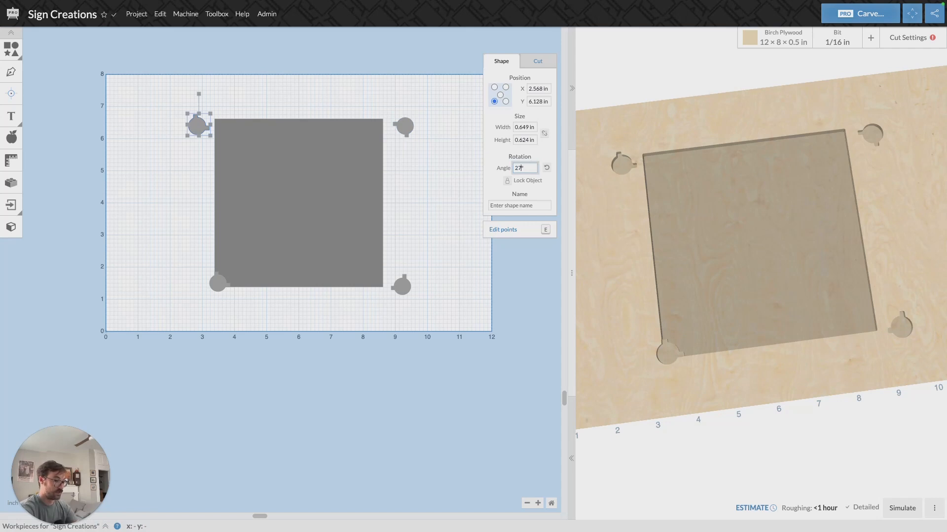
pyautogui.write('0')
pyautogui.press('Return')
pyautogui.click(423, 187)
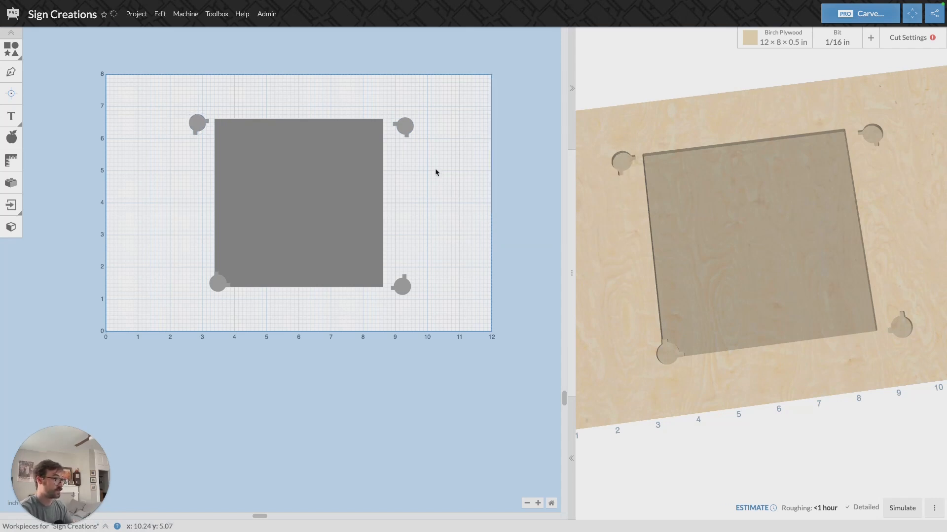
# Step: Move the upper-left corner shape onto the square's upper-left corner, its tabs flush with the edges, at about X 3.244 in, Y 6.125 in
pyautogui.click(537, 503)
pyautogui.click(538, 503)
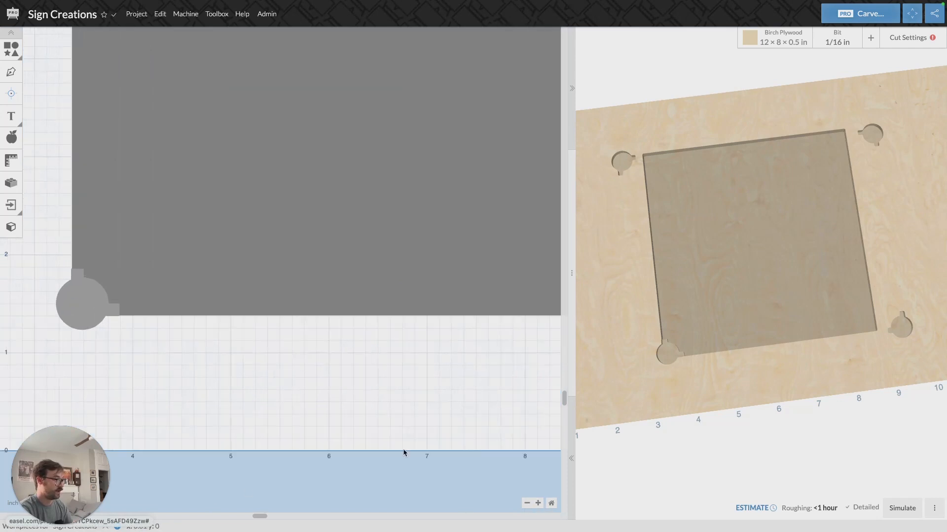
pyautogui.moveTo(261, 516); pyautogui.dragTo(159, 516)
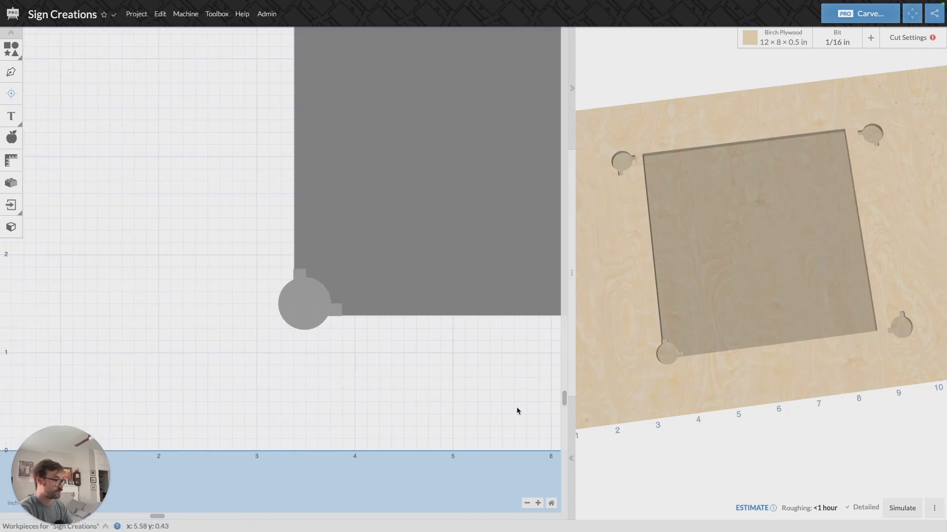
pyautogui.moveTo(564, 403); pyautogui.dragTo(564, 207)
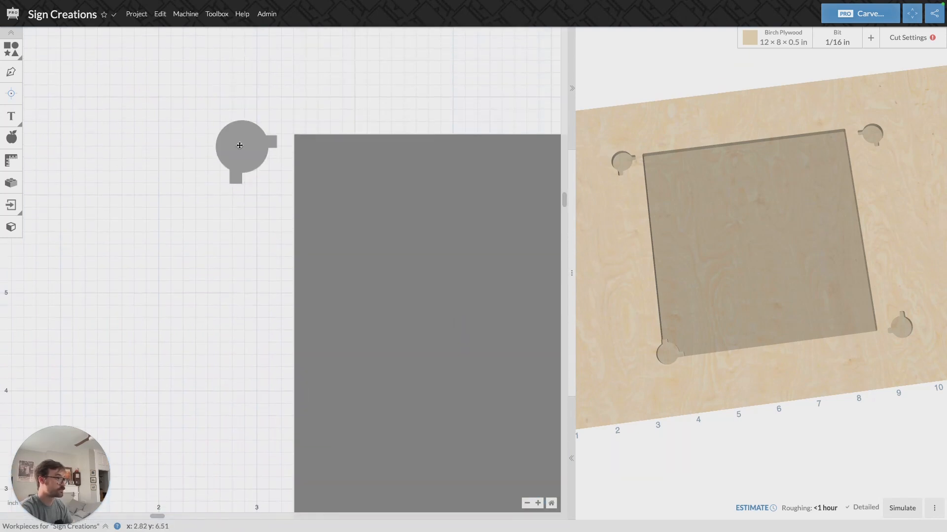
pyautogui.click(278, 153)
pyautogui.moveTo(277, 154); pyautogui.dragTo(305, 156)
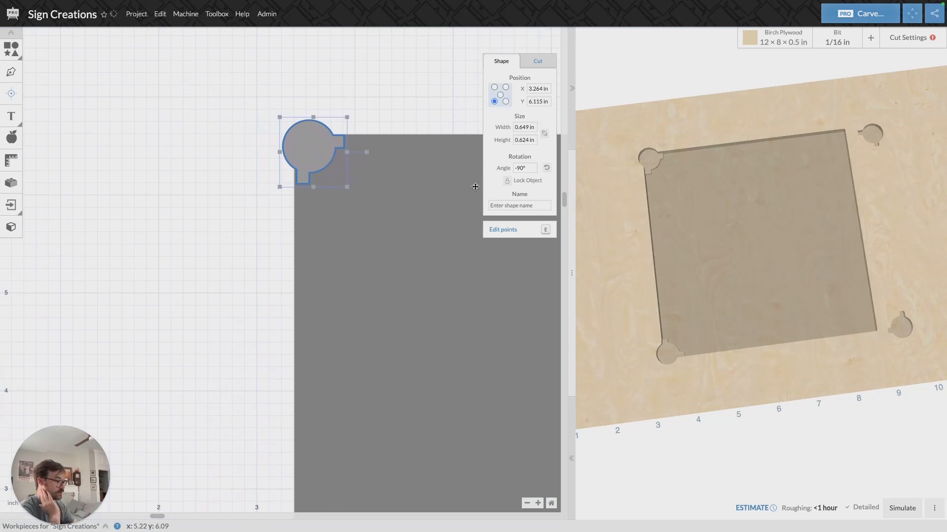
pyautogui.press('Left')
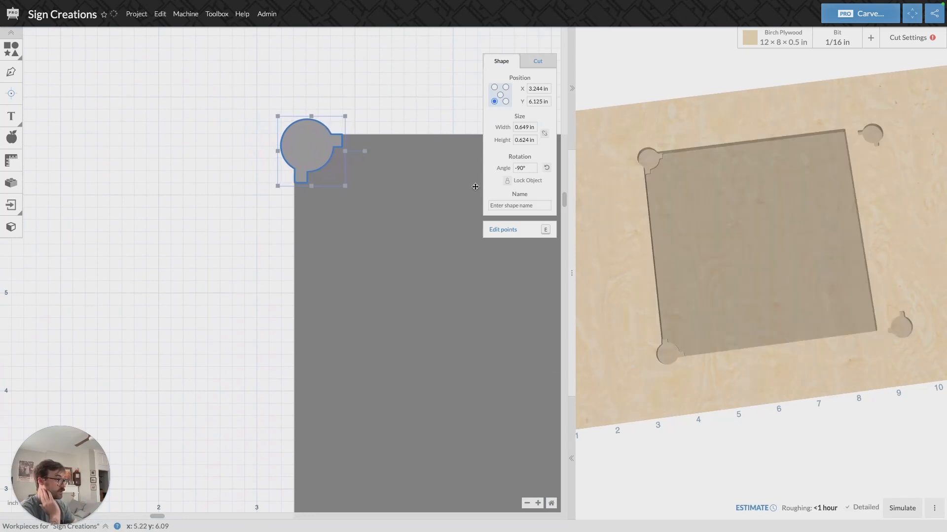
pyautogui.click(266, 294)
# Step: Fit the upper-right corner shape onto the square's upper-right corner, its tabs flush with the edges, at about X 8.127 in, Y 6.132 in
pyautogui.moveTo(157, 515); pyautogui.dragTo(380, 503)
pyautogui.moveTo(415, 158); pyautogui.dragTo(333, 145)
pyautogui.press('Down')
pyautogui.press('Down')
pyautogui.press('Down')
pyautogui.press('Down')
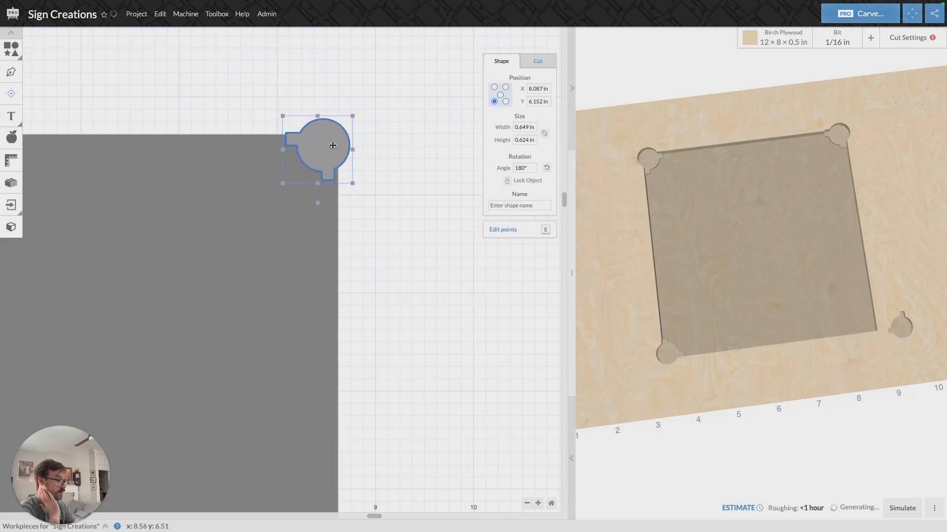
pyautogui.press('Right')
pyautogui.press('Right')
pyautogui.press('Right')
pyautogui.press('Right')
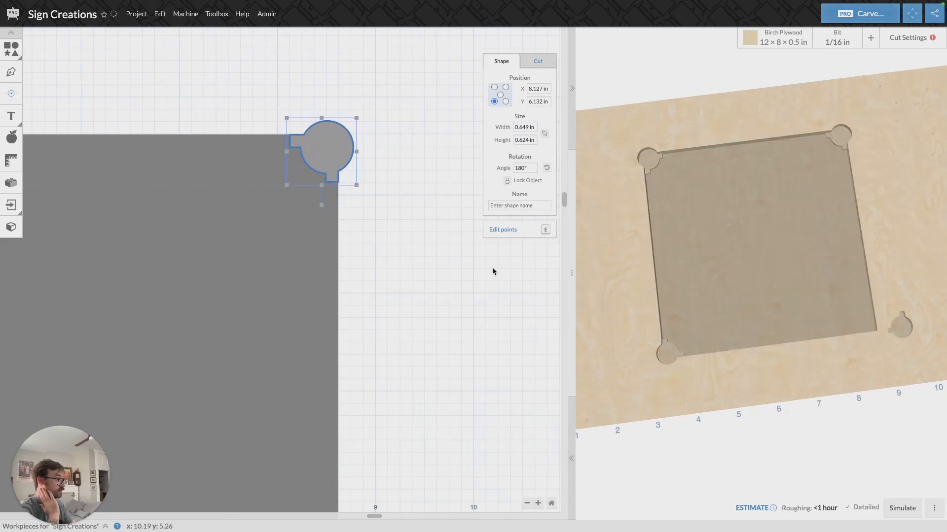
# Step: Place the lower-right corner shape over the square's lower-right corner, its tabs flush with the edges, at about X 8.133 in, Y 1.234 in
pyautogui.moveTo(564, 201); pyautogui.dragTo(564, 338)
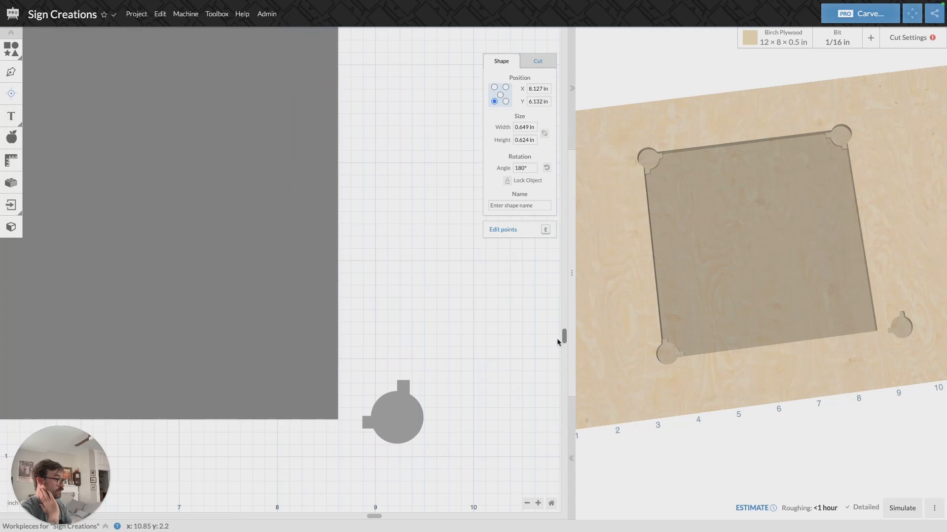
pyautogui.click(402, 411)
pyautogui.moveTo(402, 412); pyautogui.dragTo(329, 400)
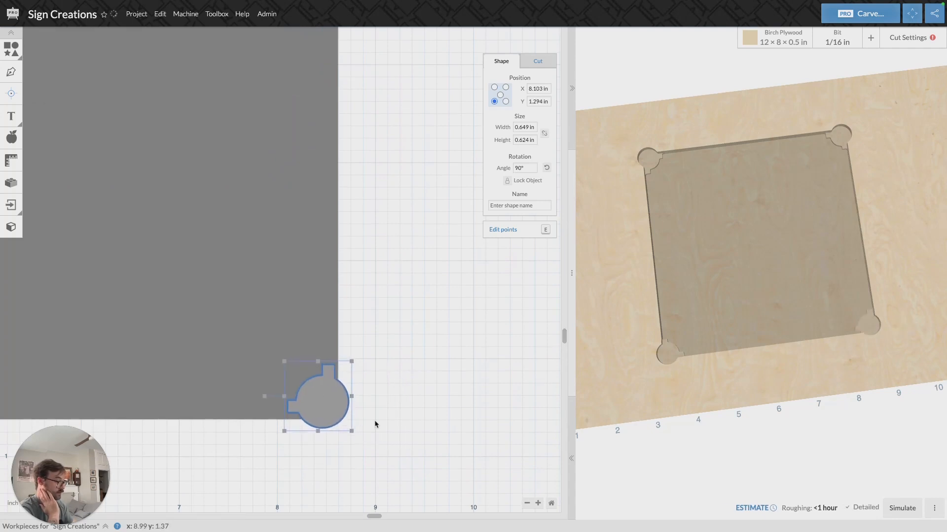
pyautogui.press('Right')
pyautogui.press('Right')
pyautogui.press('Right')
pyautogui.press('Down')
pyautogui.press('Down')
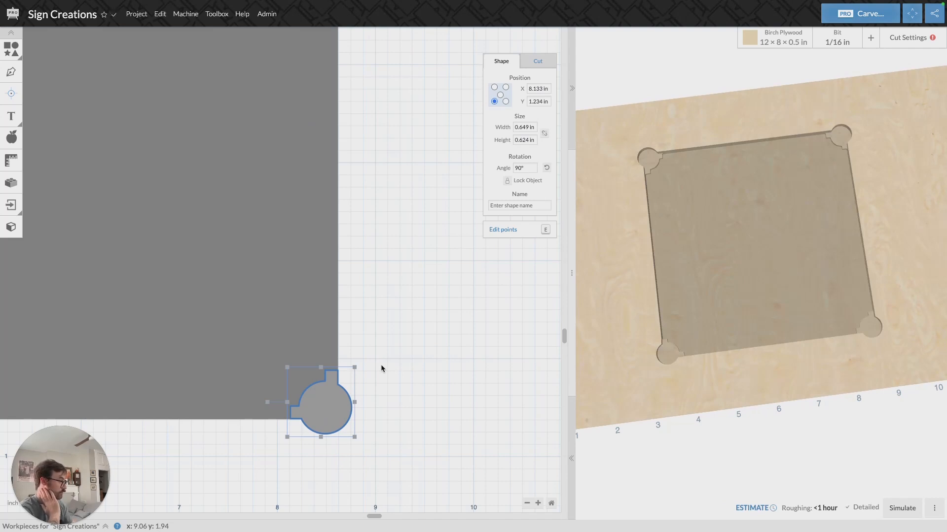
pyautogui.click(382, 369)
# Step: Move the large square away from the four corner shapes, past the lower-right edge of the material
pyautogui.click(525, 503)
pyautogui.click(525, 502)
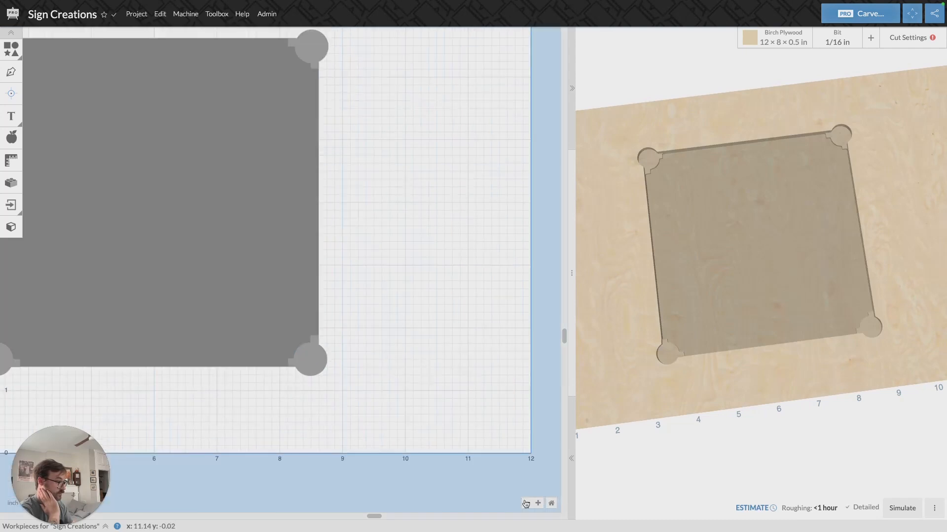
pyautogui.click(525, 503)
pyautogui.click(525, 502)
pyautogui.moveTo(381, 516); pyautogui.dragTo(289, 492)
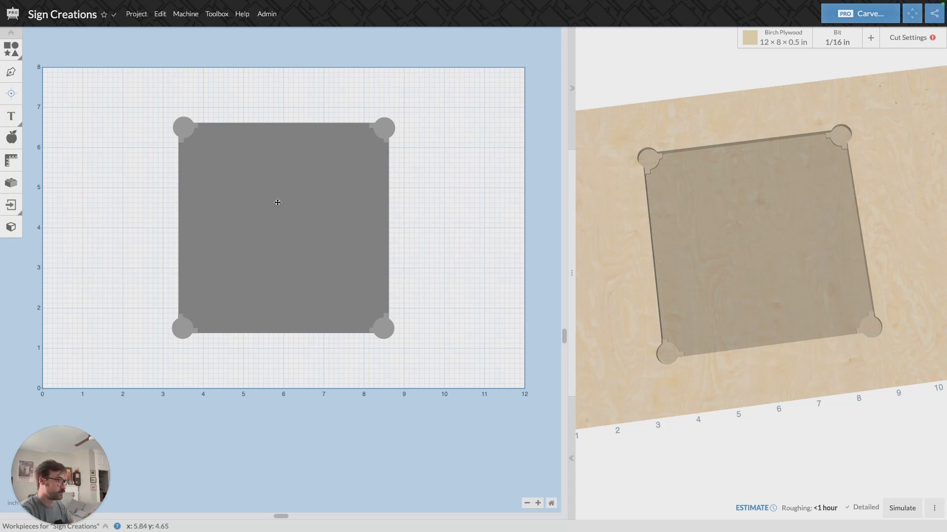
pyautogui.moveTo(278, 202); pyautogui.dragTo(563, 359)
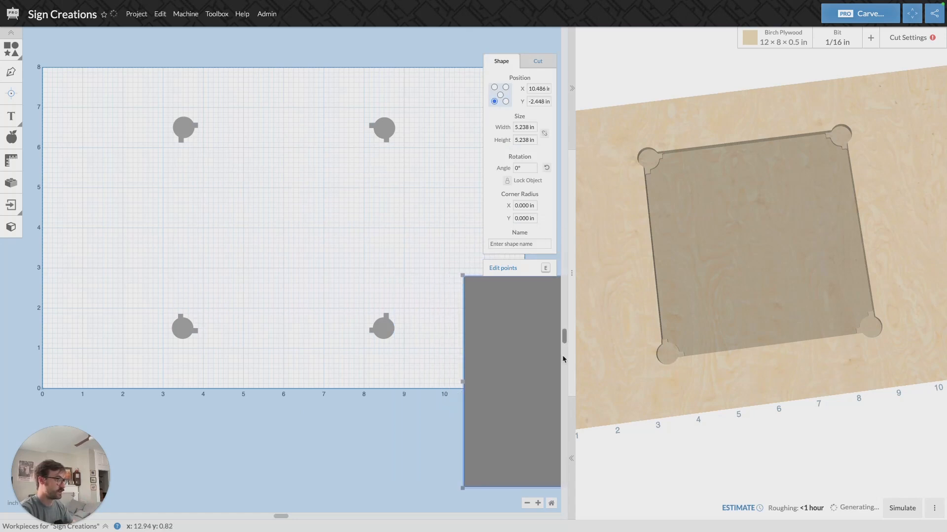
pyautogui.click(397, 285)
# Step: Align the vertical centers of the two lower corner shapes and of the two upper corner shapes
pyautogui.moveTo(415, 289); pyautogui.dragTo(135, 382)
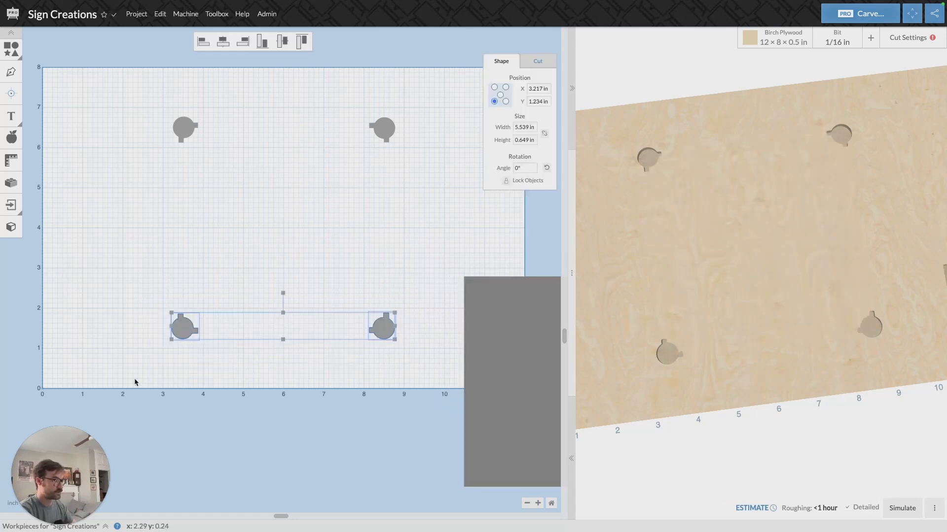
pyautogui.click(283, 47)
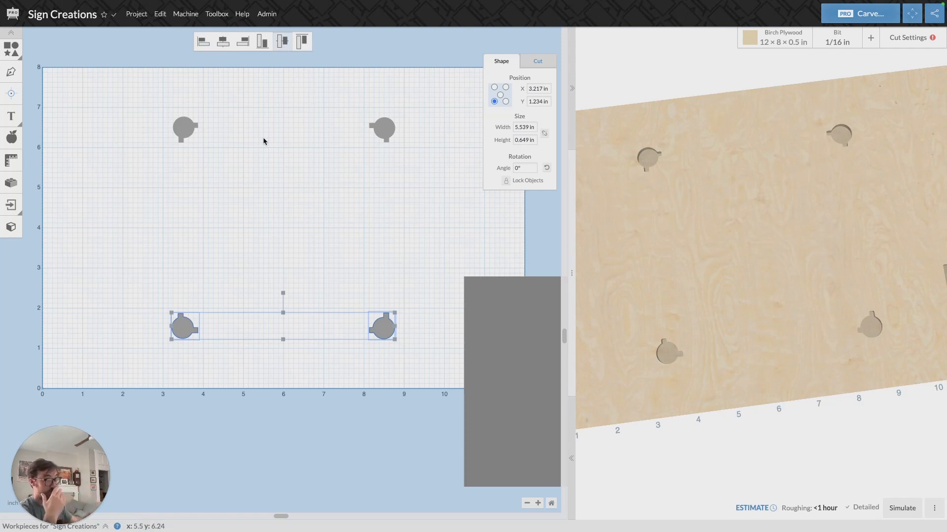
pyautogui.moveTo(421, 109); pyautogui.dragTo(141, 168)
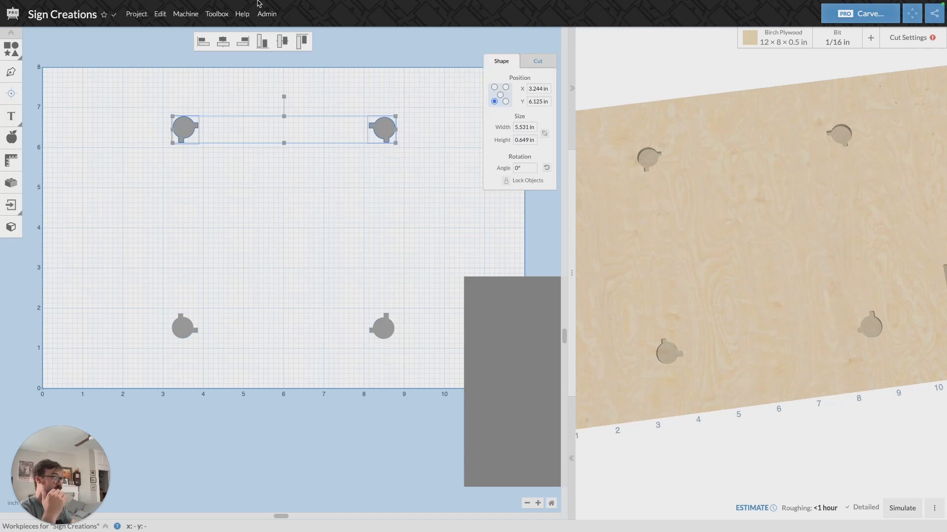
pyautogui.click(285, 46)
pyautogui.click(414, 139)
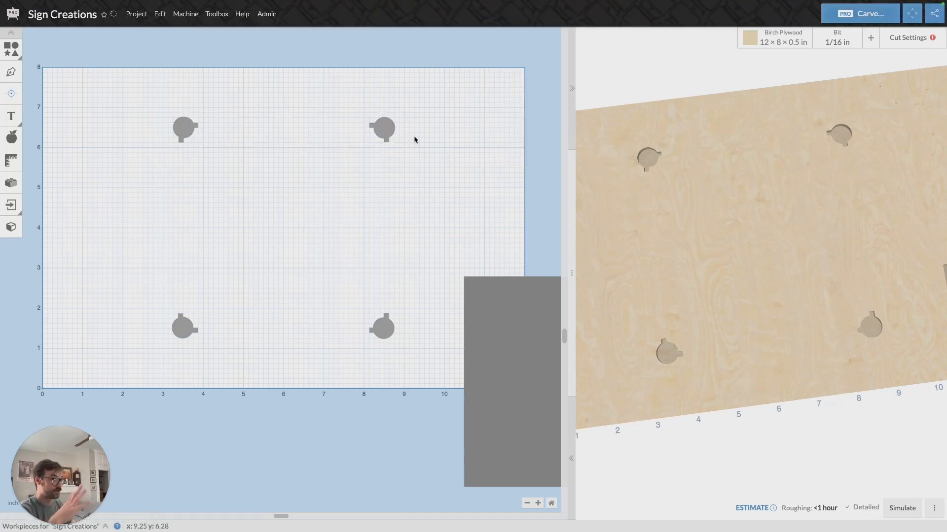
# Step: Align the horizontal centers of the two right-hand corner shapes and of the two left-hand ones
pyautogui.moveTo(448, 116); pyautogui.dragTo(338, 375)
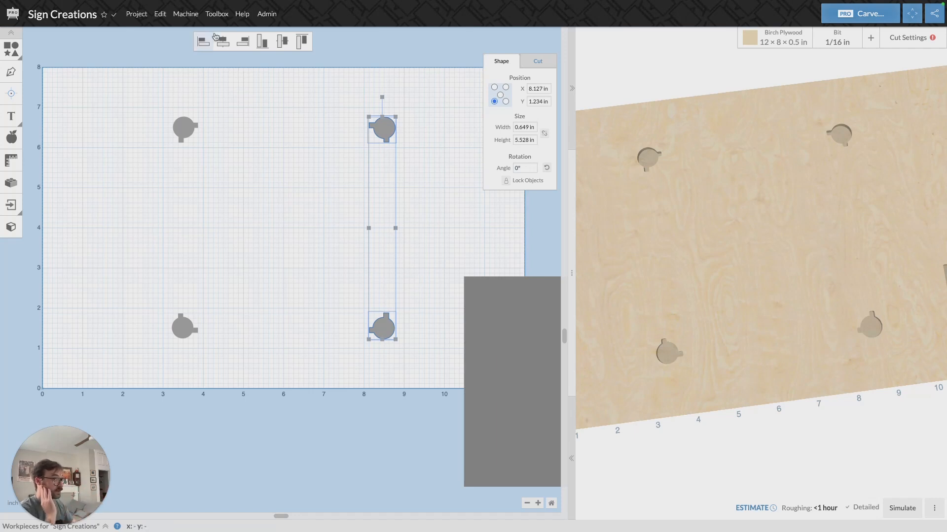
pyautogui.click(224, 43)
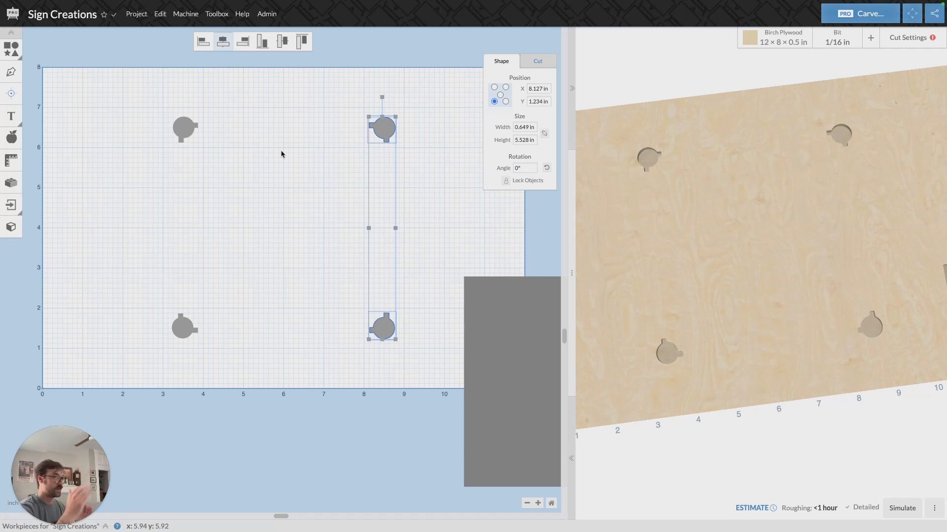
pyautogui.moveTo(243, 97); pyautogui.dragTo(134, 391)
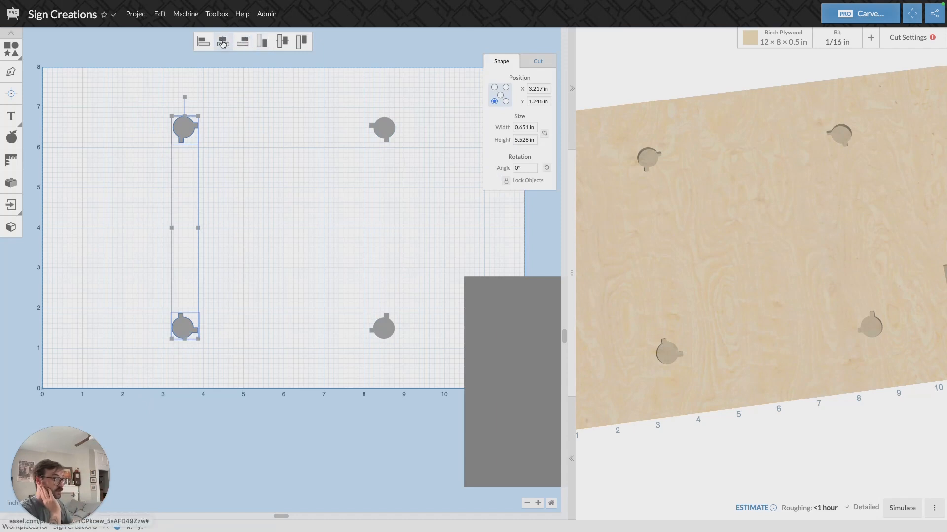
# Step: Center the large square on the material again so it sits between the aligned corner shapes
pyautogui.click(511, 298)
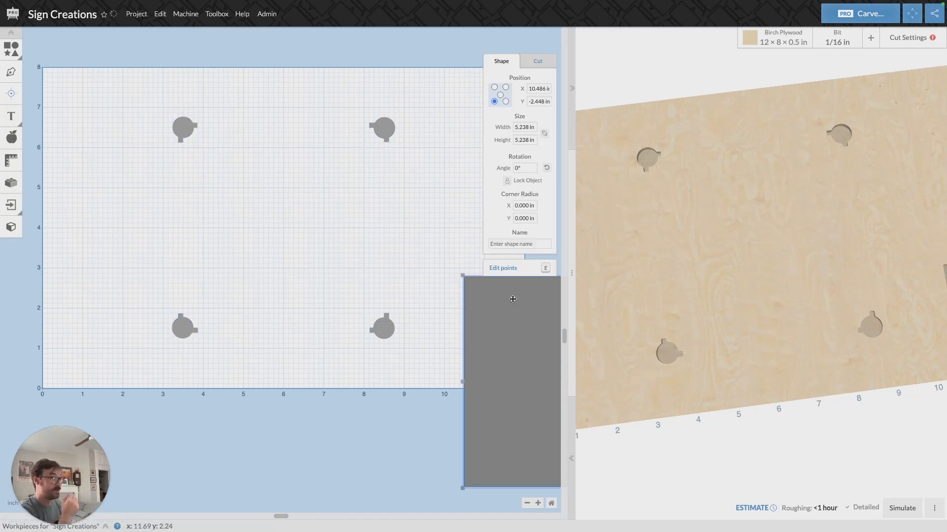
pyautogui.click(160, 14)
pyautogui.click(201, 279)
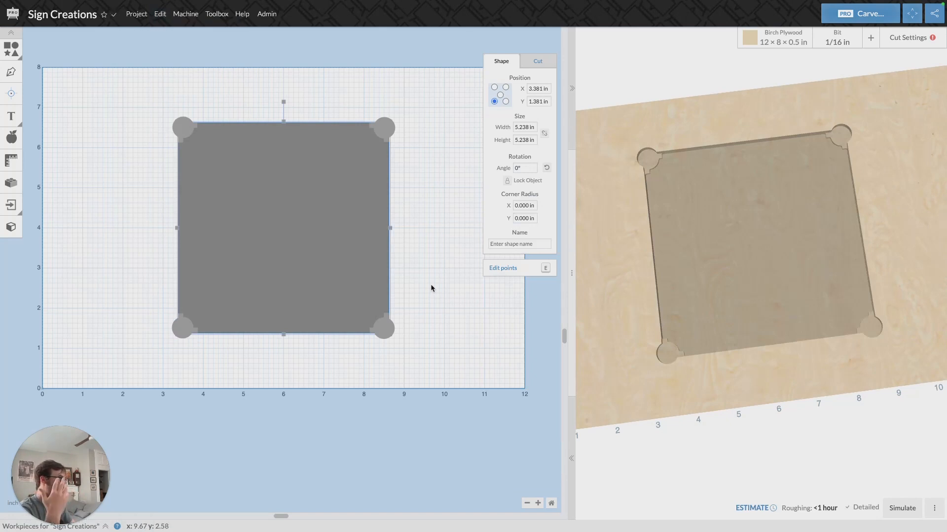
pyautogui.click(436, 288)
# Step: Set the cut depth of the lower-right and upper-right corner shapes to 0 in
pyautogui.click(388, 327)
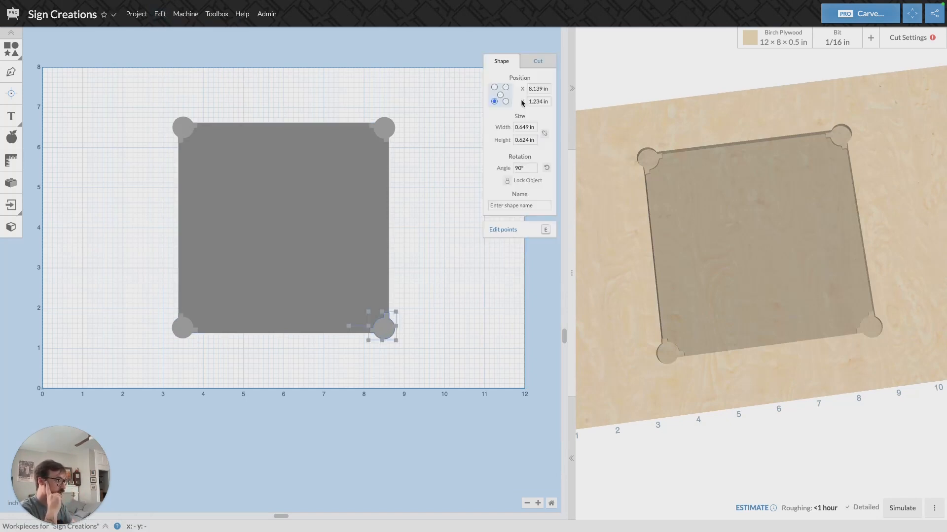
pyautogui.click(537, 61)
pyautogui.click(523, 103)
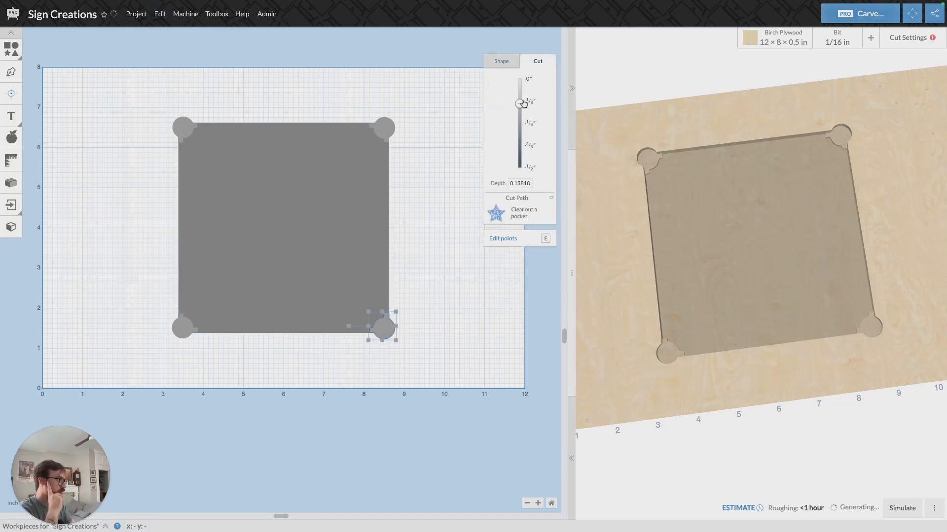
pyautogui.click(384, 128)
pyautogui.click(537, 61)
pyautogui.click(520, 79)
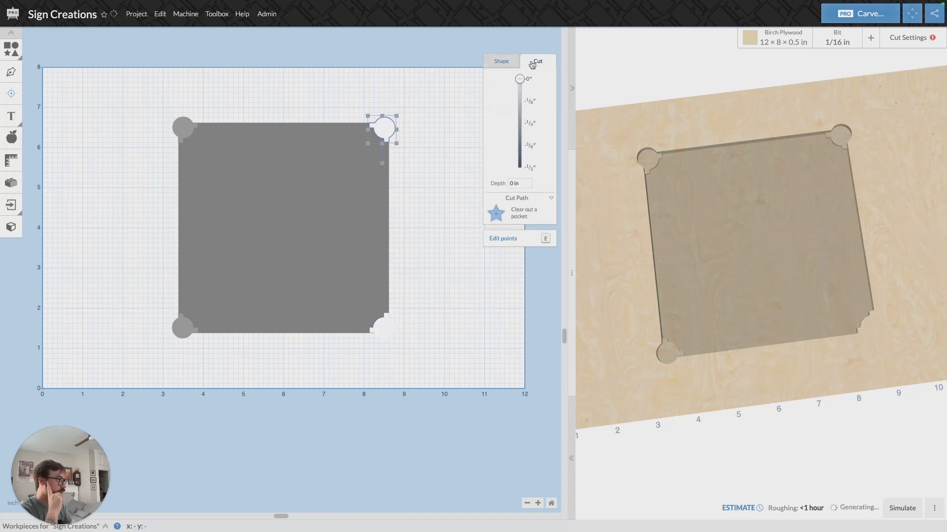
# Step: Set the cut depth of the upper-left and lower-left corner shapes to 0 in
pyautogui.click(184, 128)
pyautogui.click(537, 62)
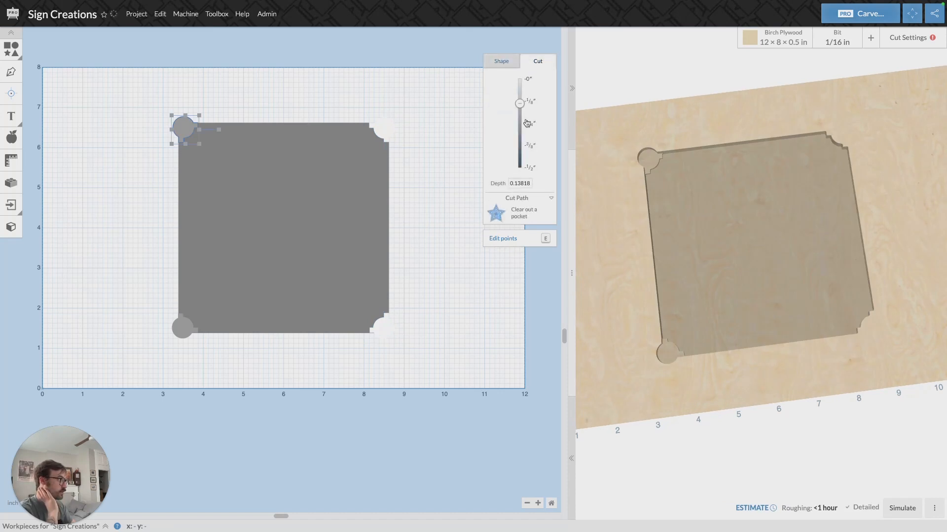
pyautogui.click(520, 79)
pyautogui.click(184, 328)
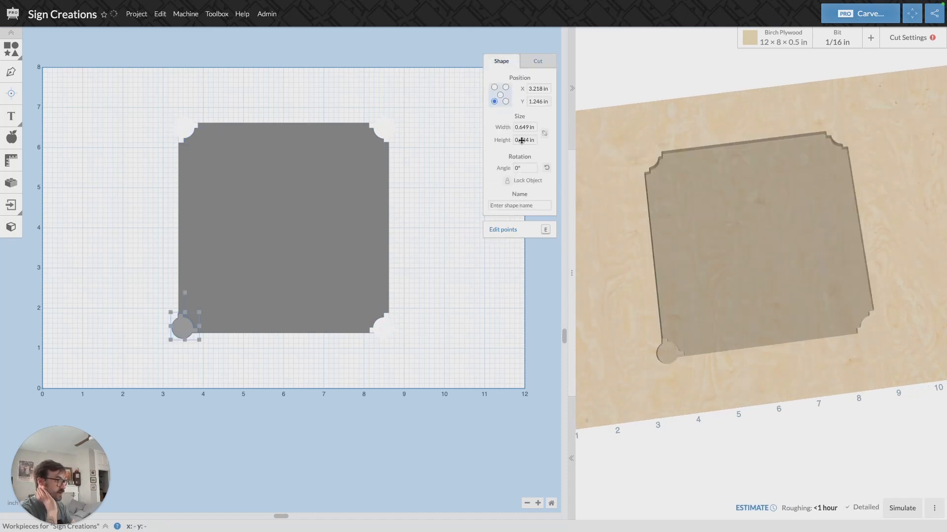
pyautogui.click(537, 61)
pyautogui.moveTo(520, 105); pyautogui.dragTo(520, 79)
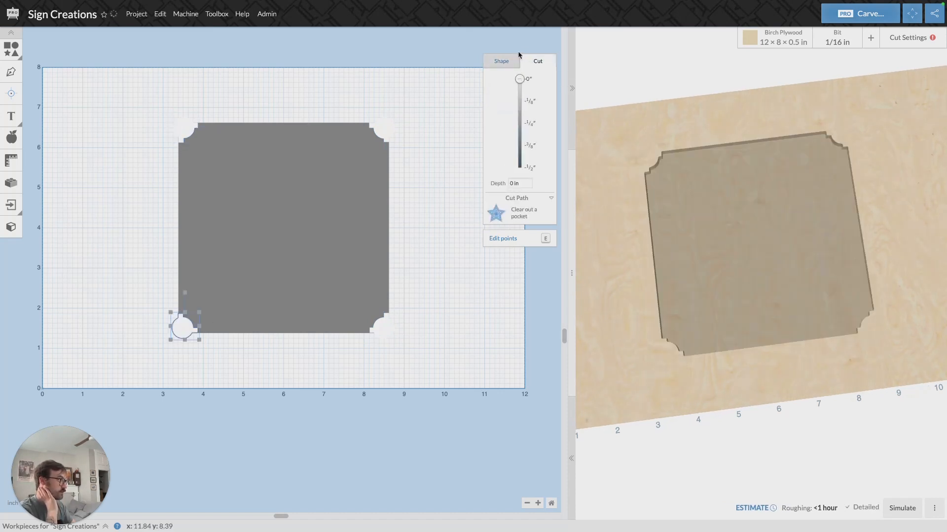
pyautogui.click(507, 191)
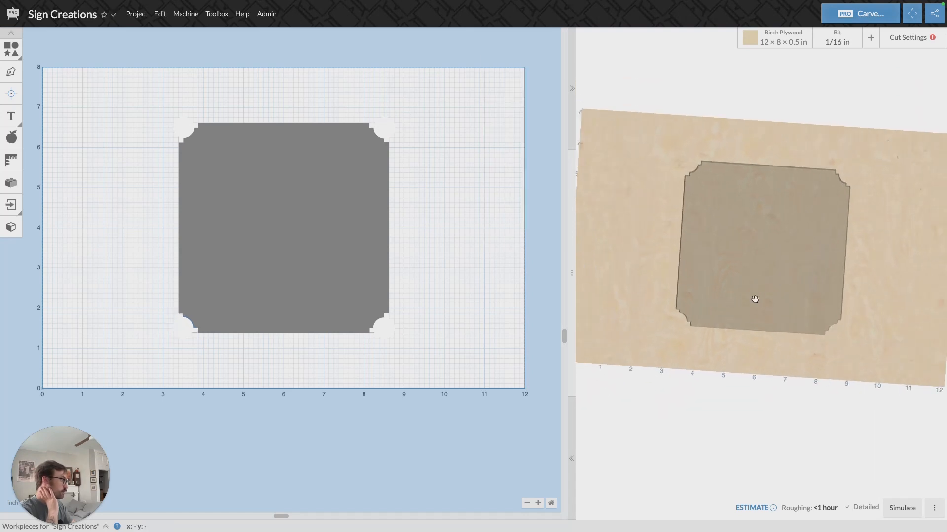
# Step: Combine the large square and all four zero-depth corner shapes into a single sign outline
pyautogui.moveTo(465, 82); pyautogui.dragTo(111, 370)
pyautogui.click(428, 228)
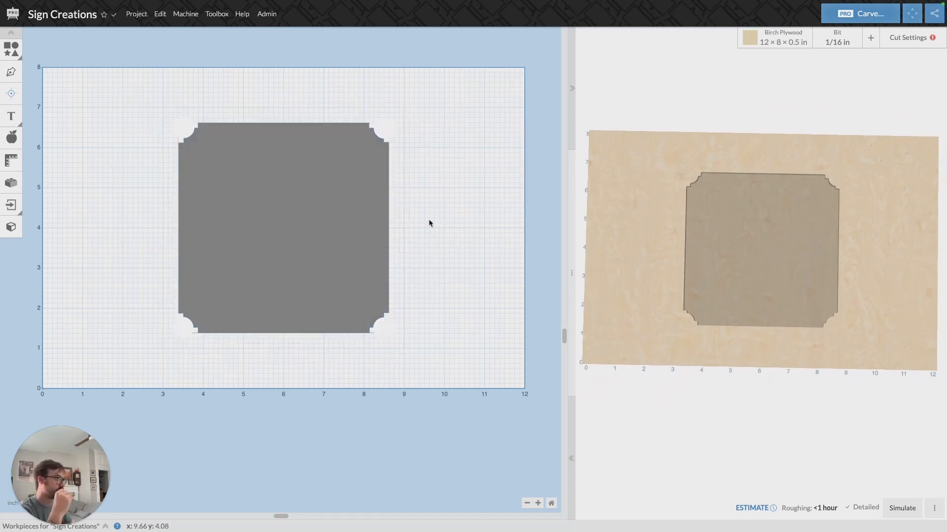
pyautogui.click(160, 14)
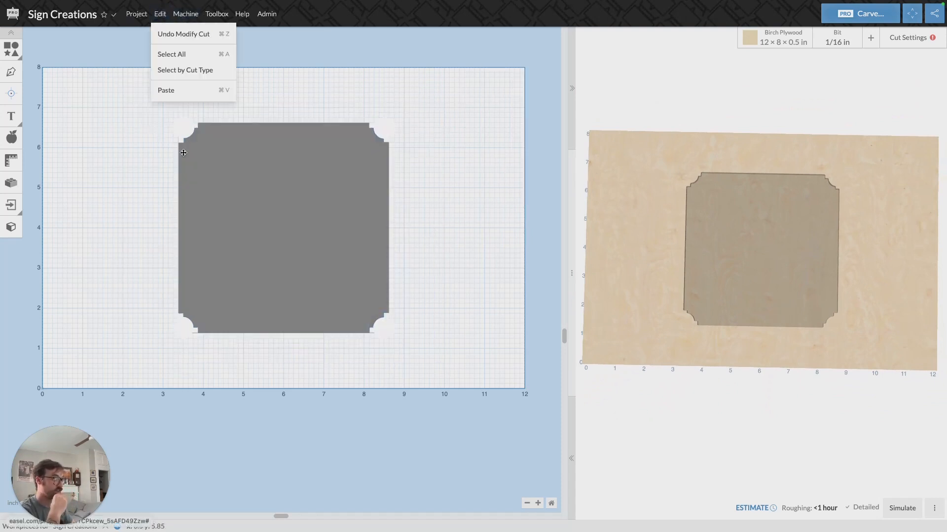
pyautogui.click(177, 53)
pyautogui.click(159, 13)
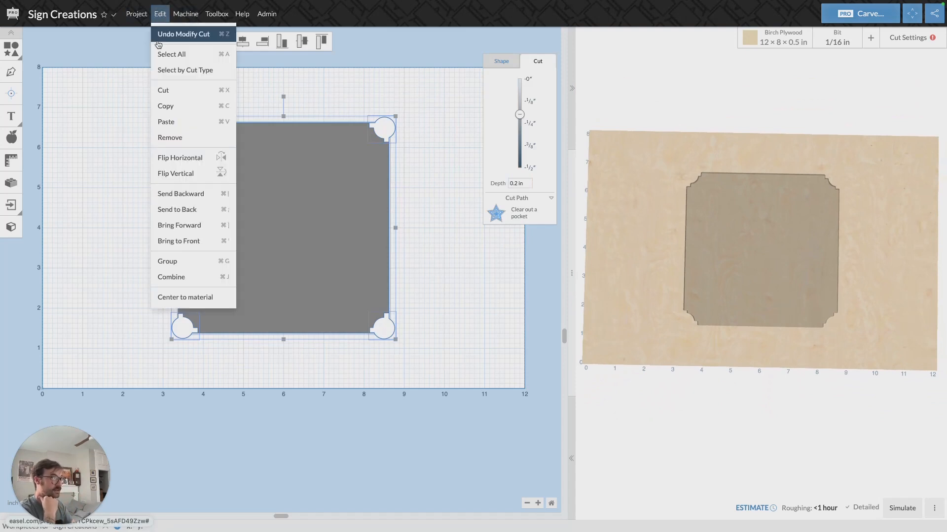
pyautogui.click(186, 276)
pyautogui.click(110, 270)
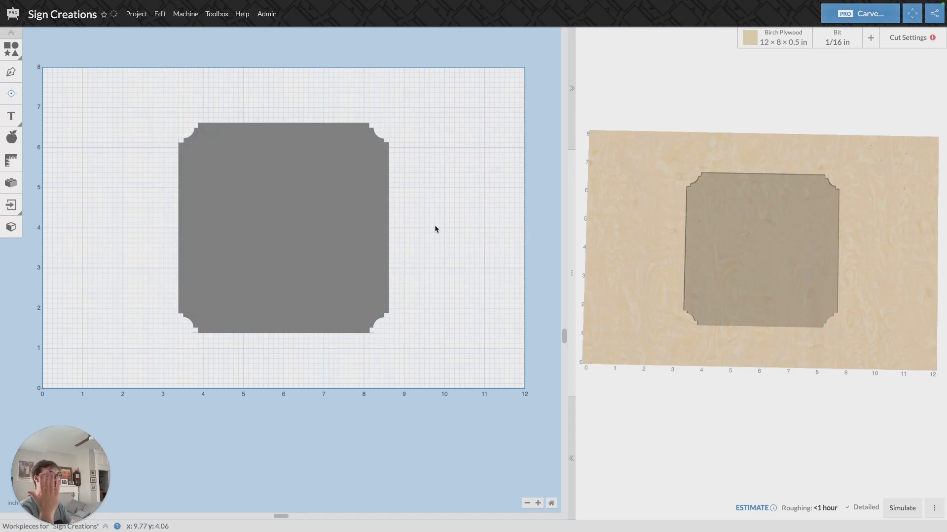